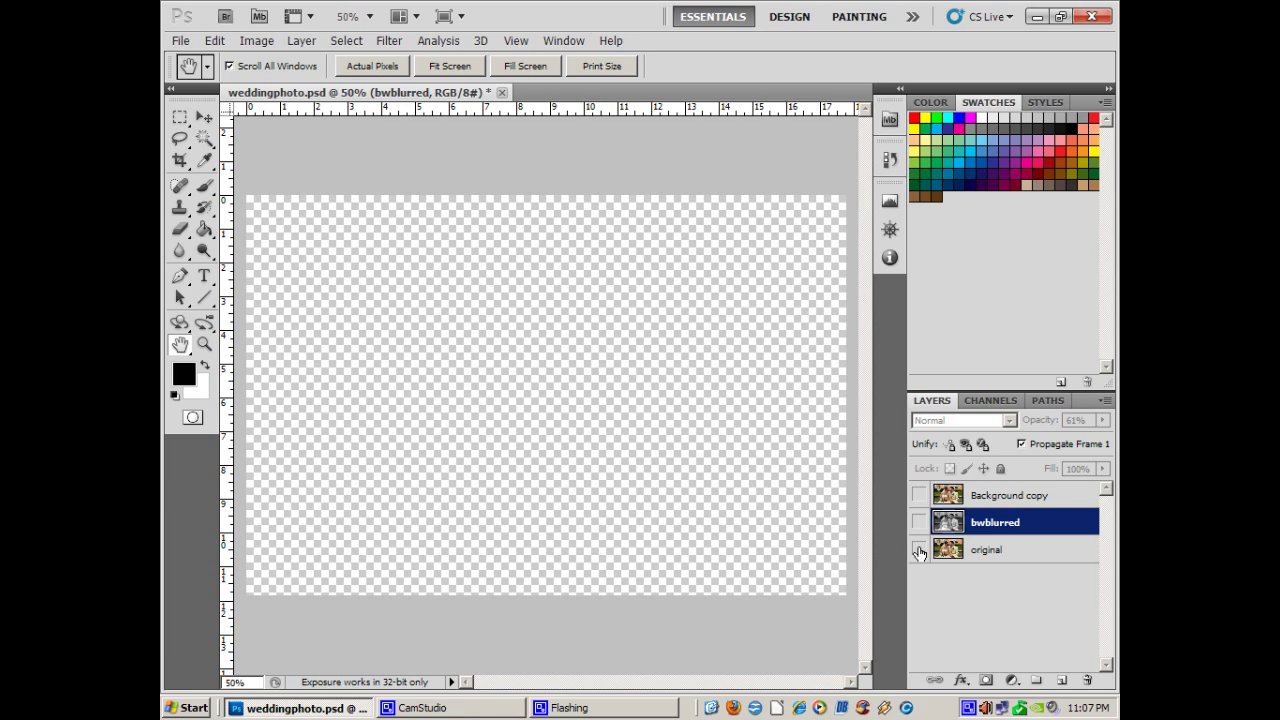
Step: Show the original and bwblurred layers and set the bwblurred layer's opacity to 60%
left_click(919, 550)
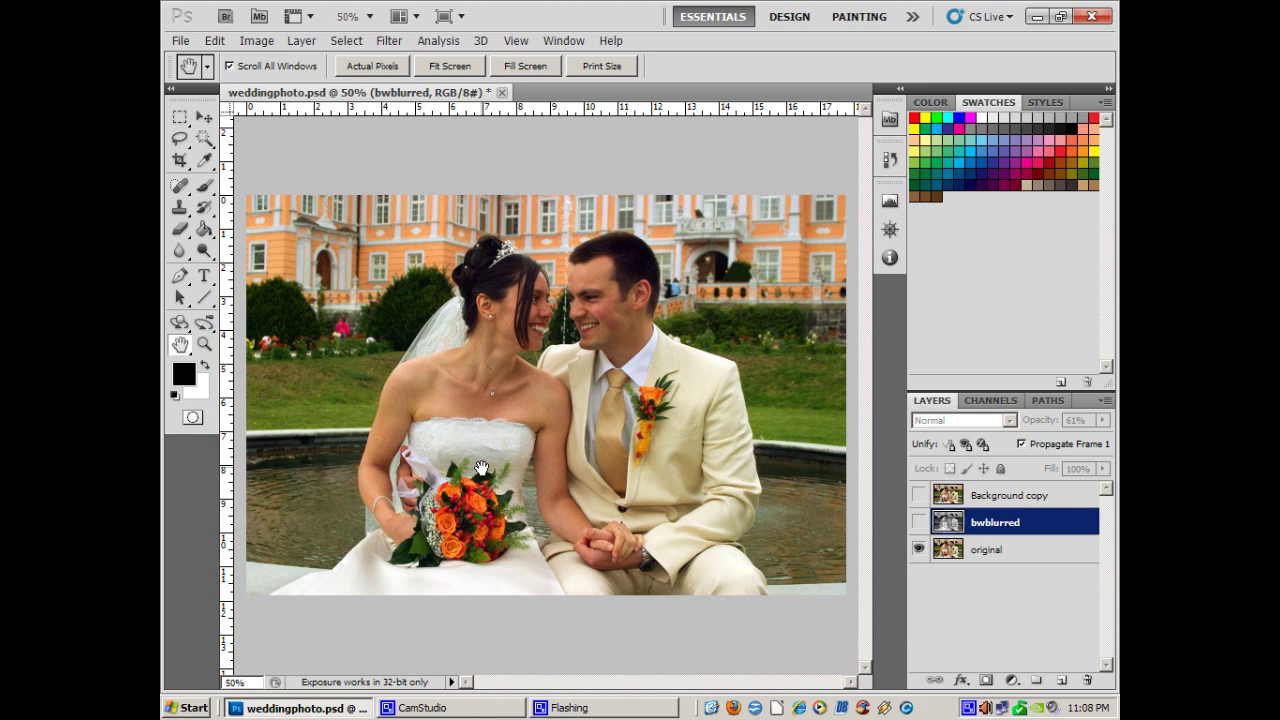
left_click(919, 522)
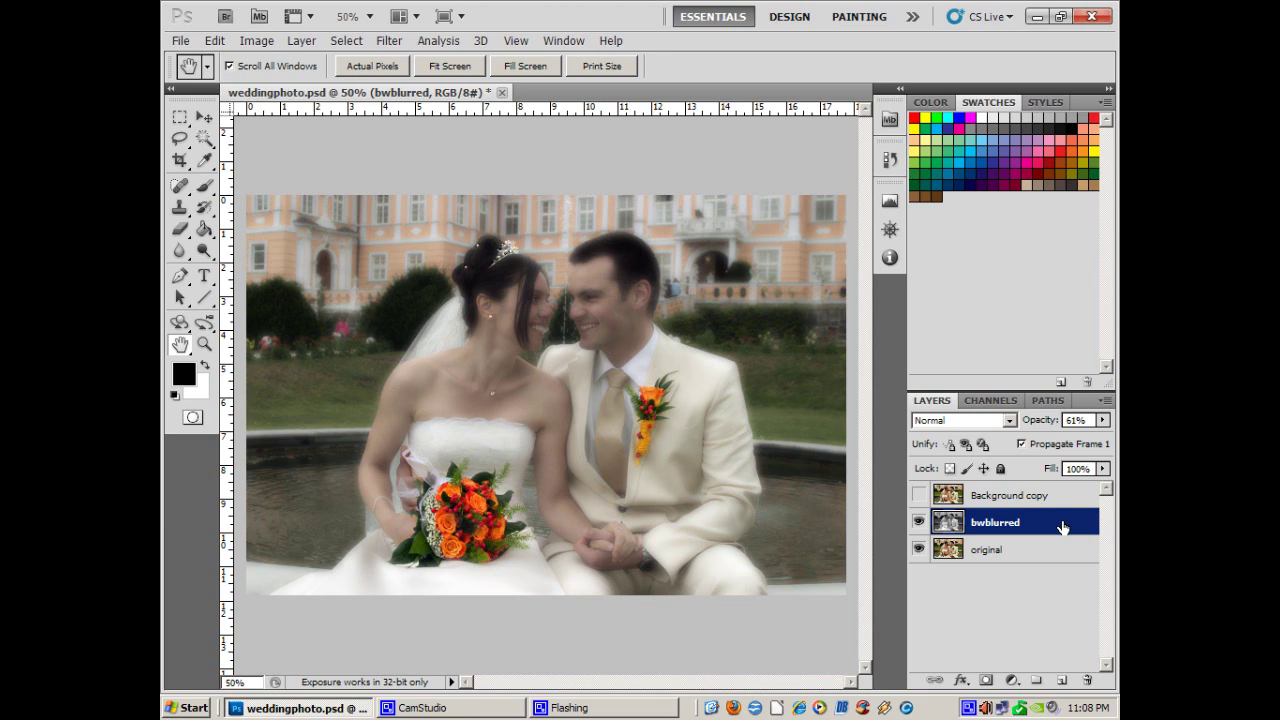
left_click(1103, 421)
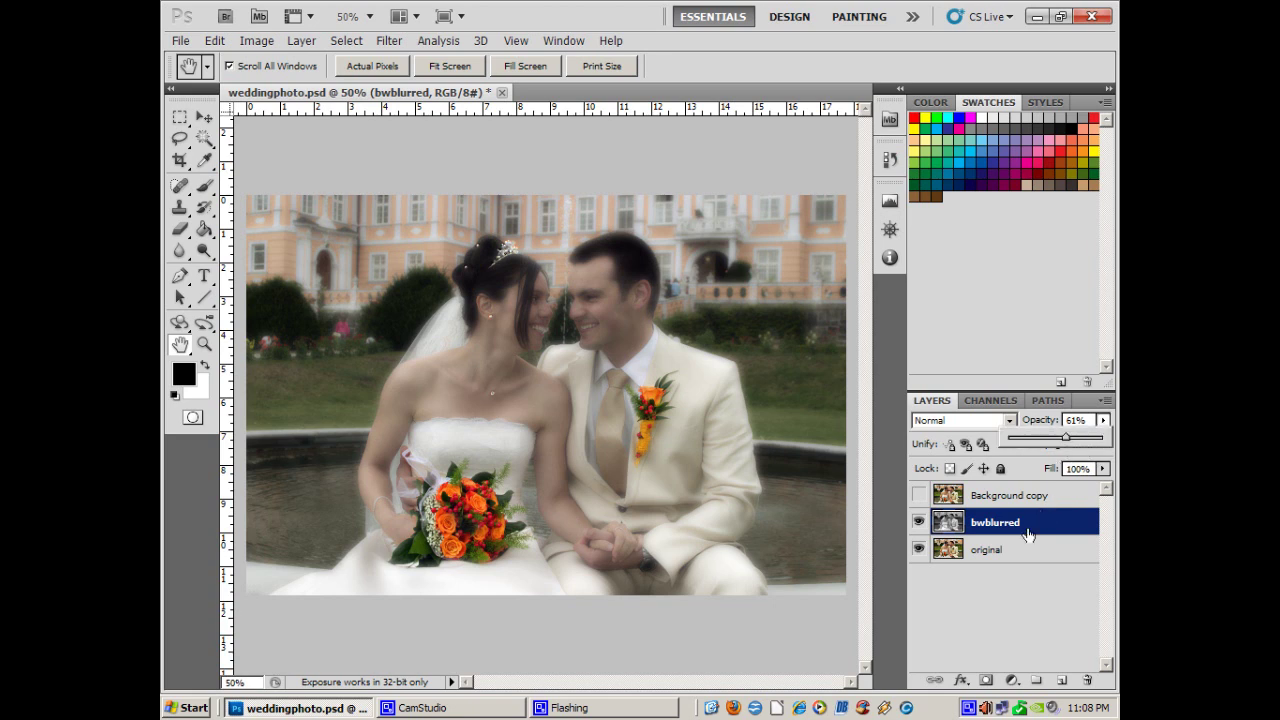
mouse_move(1065, 437)
left_mouse_down()
mouse_move(1115, 441)
mouse_move(1068, 443)
left_mouse_up()
Step: Toggle the visibility of the bwblurred and original layers to compare the photo with and without each one
left_click(918, 523)
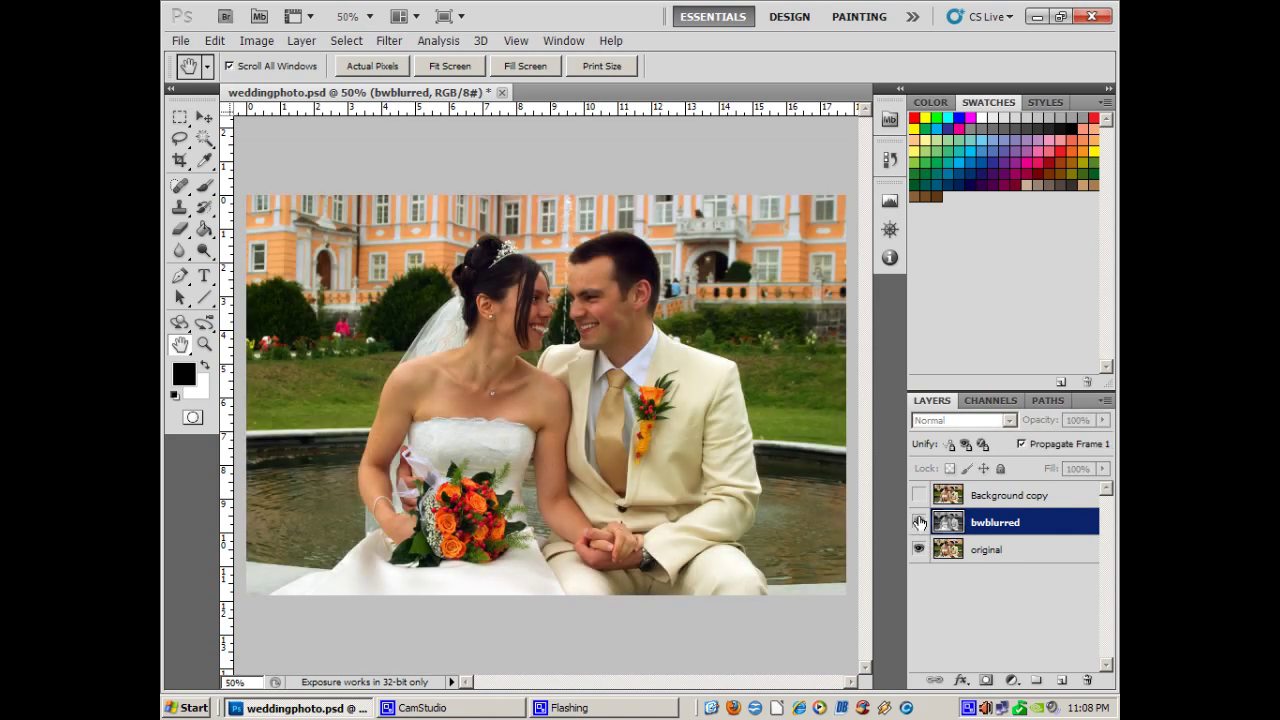
left_click(918, 522)
left_click(918, 549)
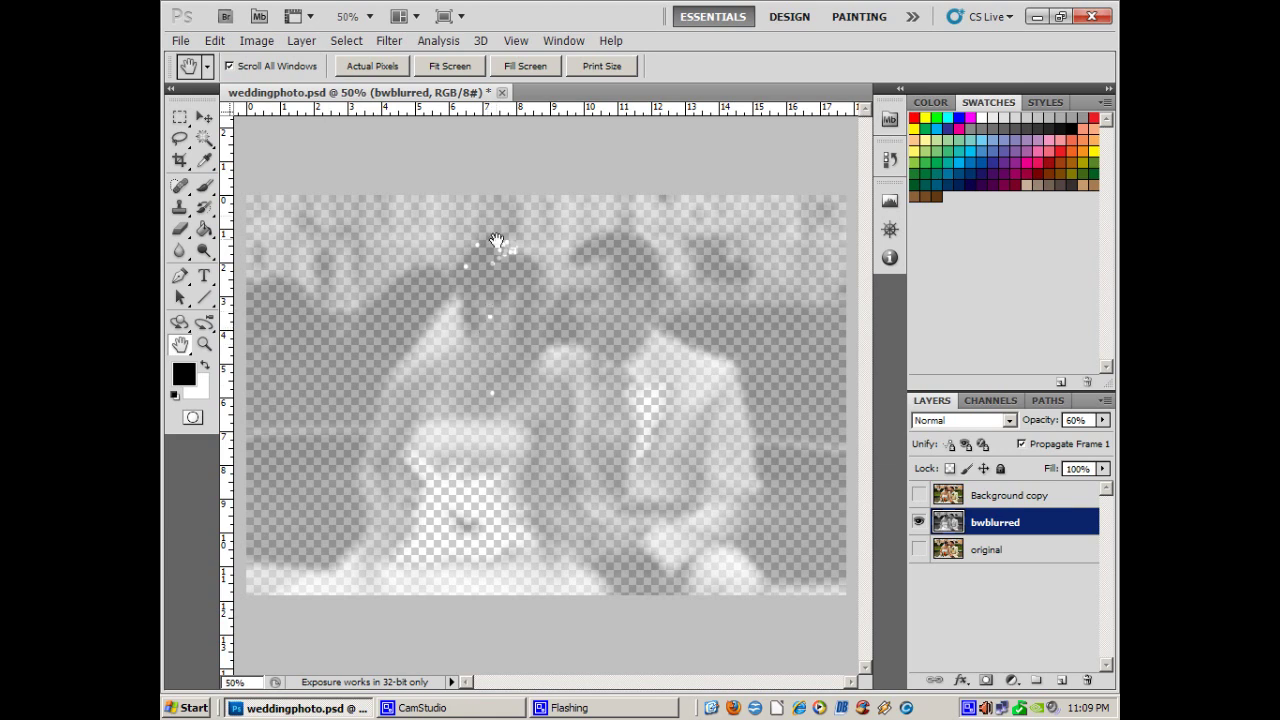
left_click(919, 549)
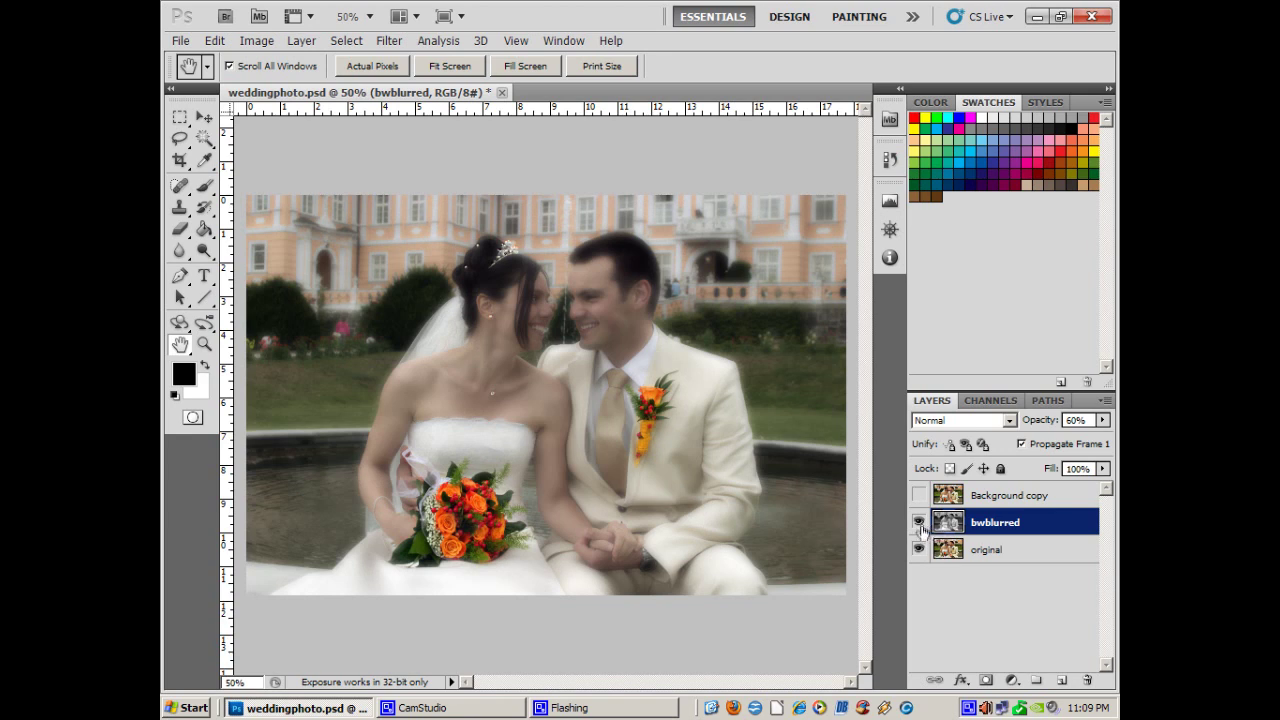
Step: Hide the bwblurred and original layers, show the Background copy layer and duplicate it
left_click(918, 521)
left_click(919, 550)
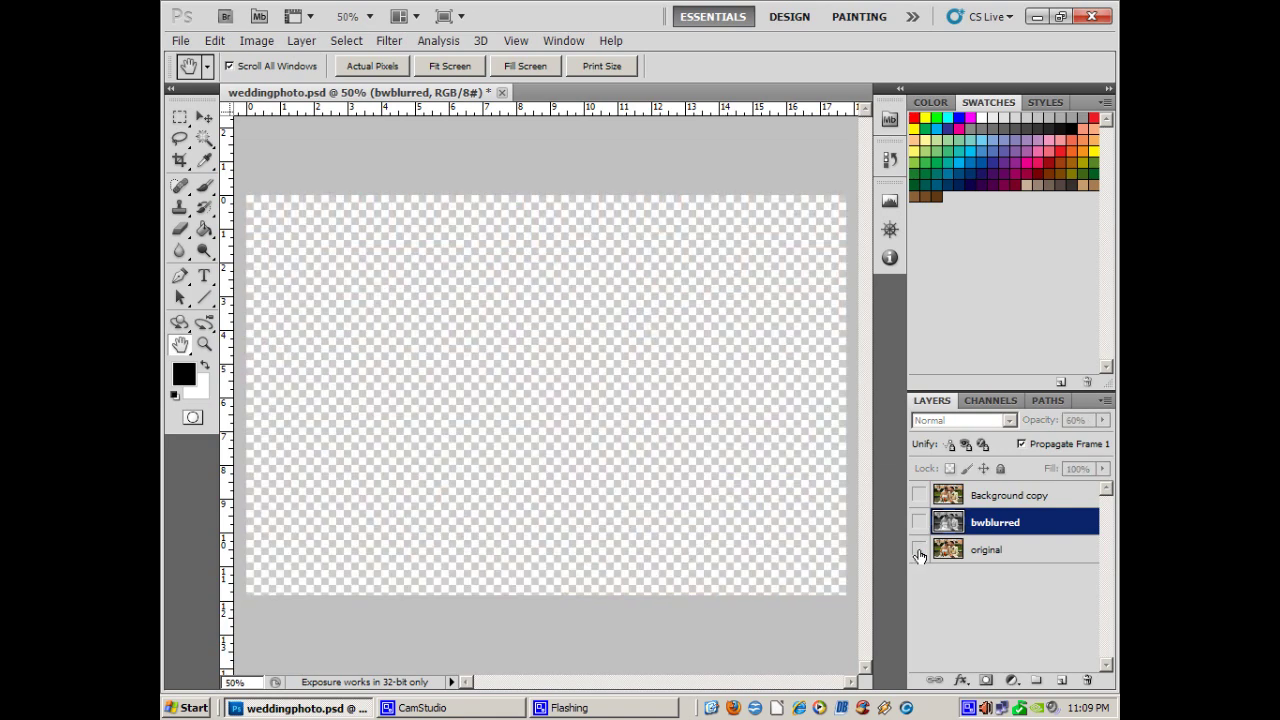
left_click(919, 495)
left_click(988, 502)
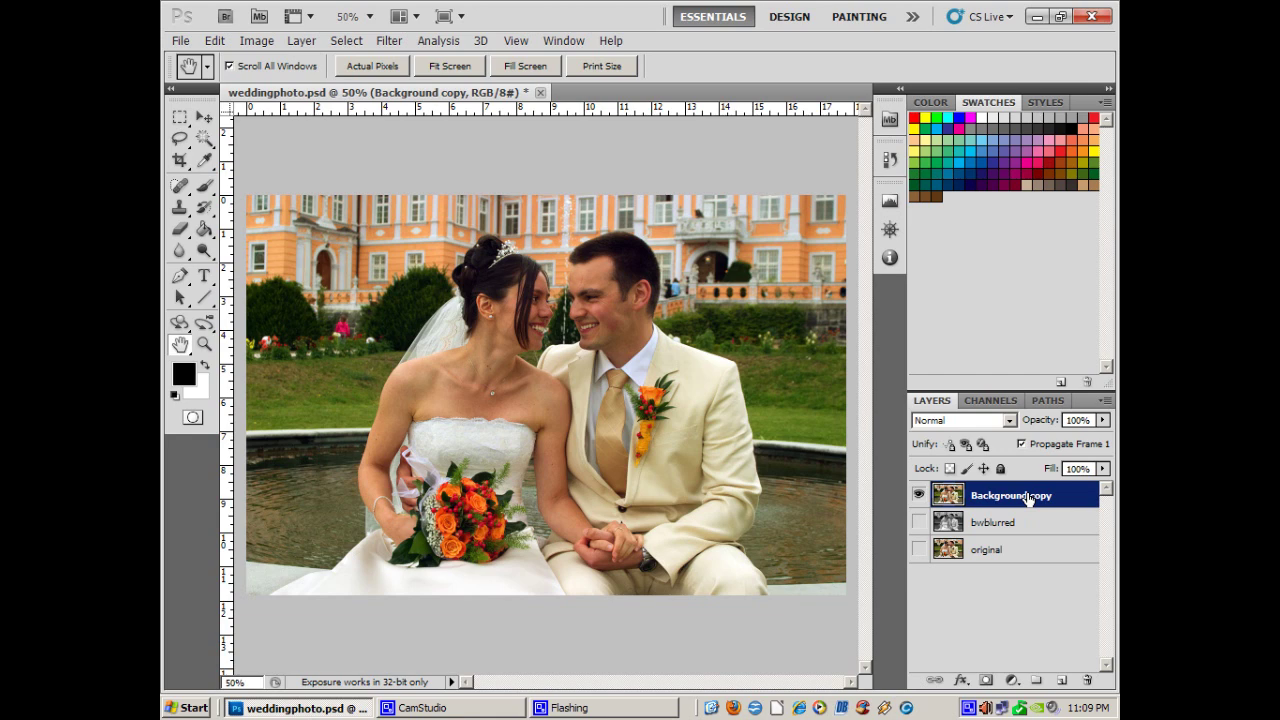
left_click_drag(1053, 503, 1062, 683)
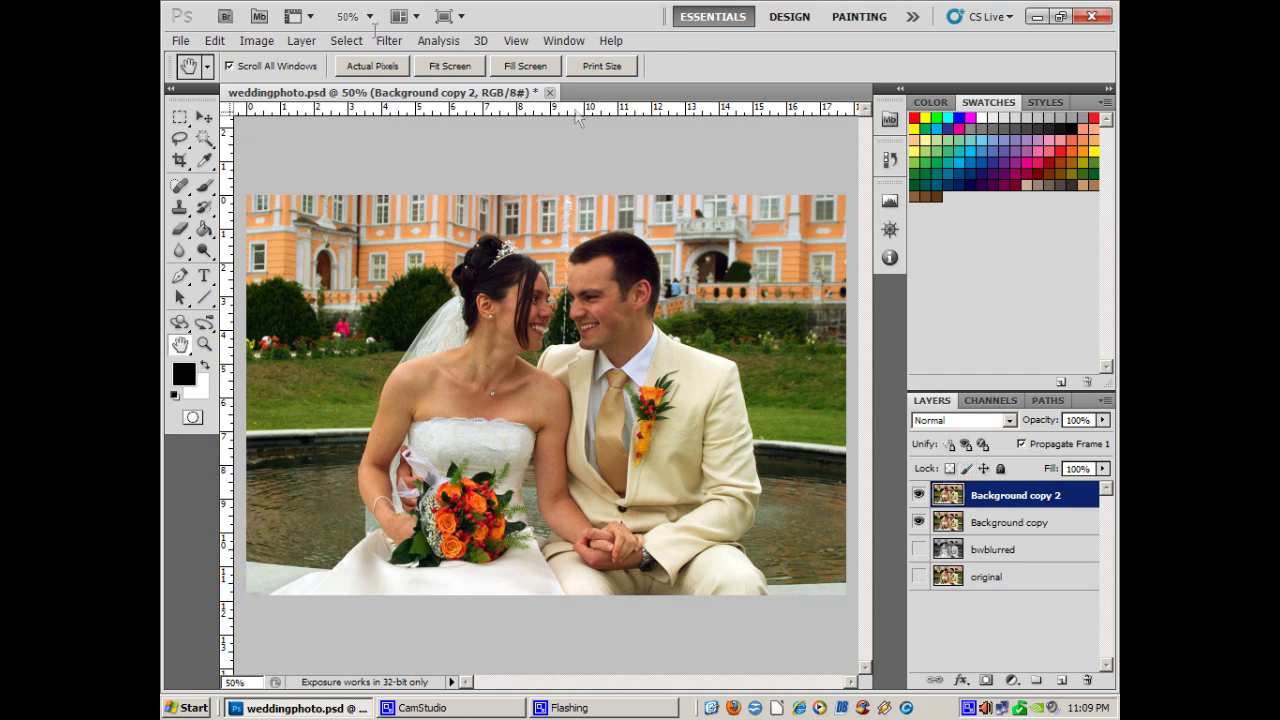
Step: Desaturate the duplicated layer and toggle its visibility to compare it with the colour version
left_click(254, 42)
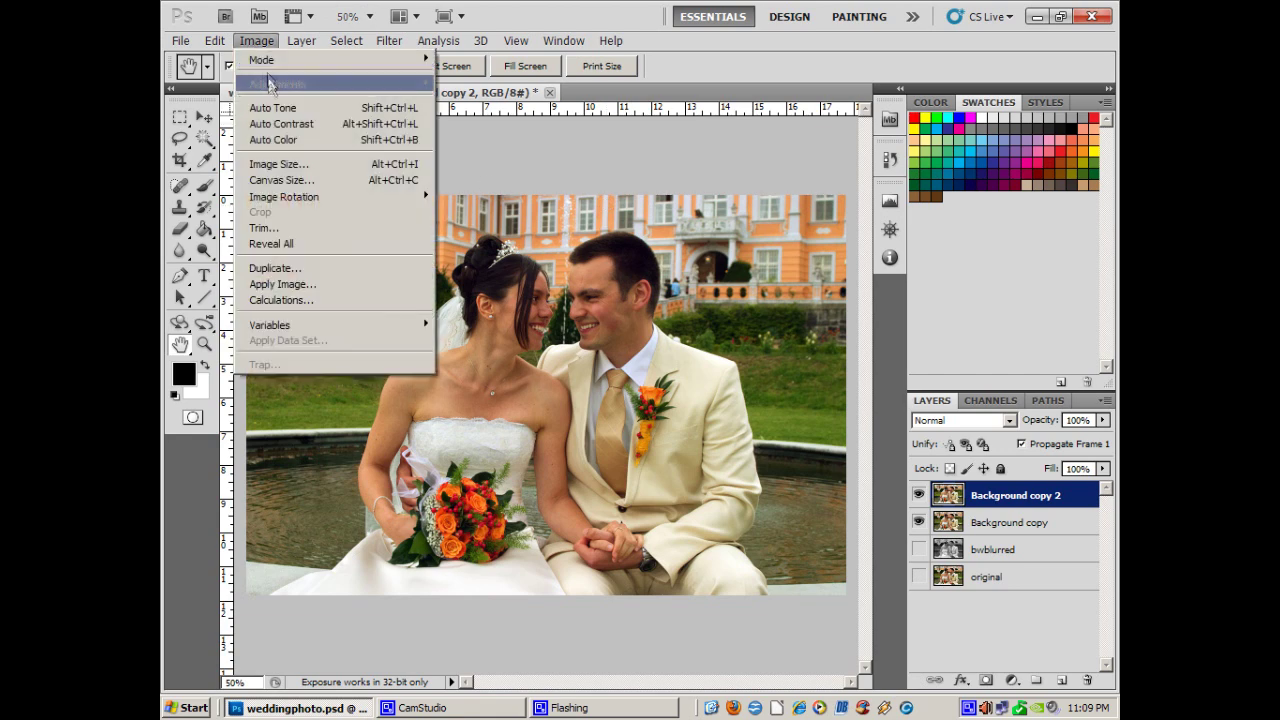
mouse_move(269, 88)
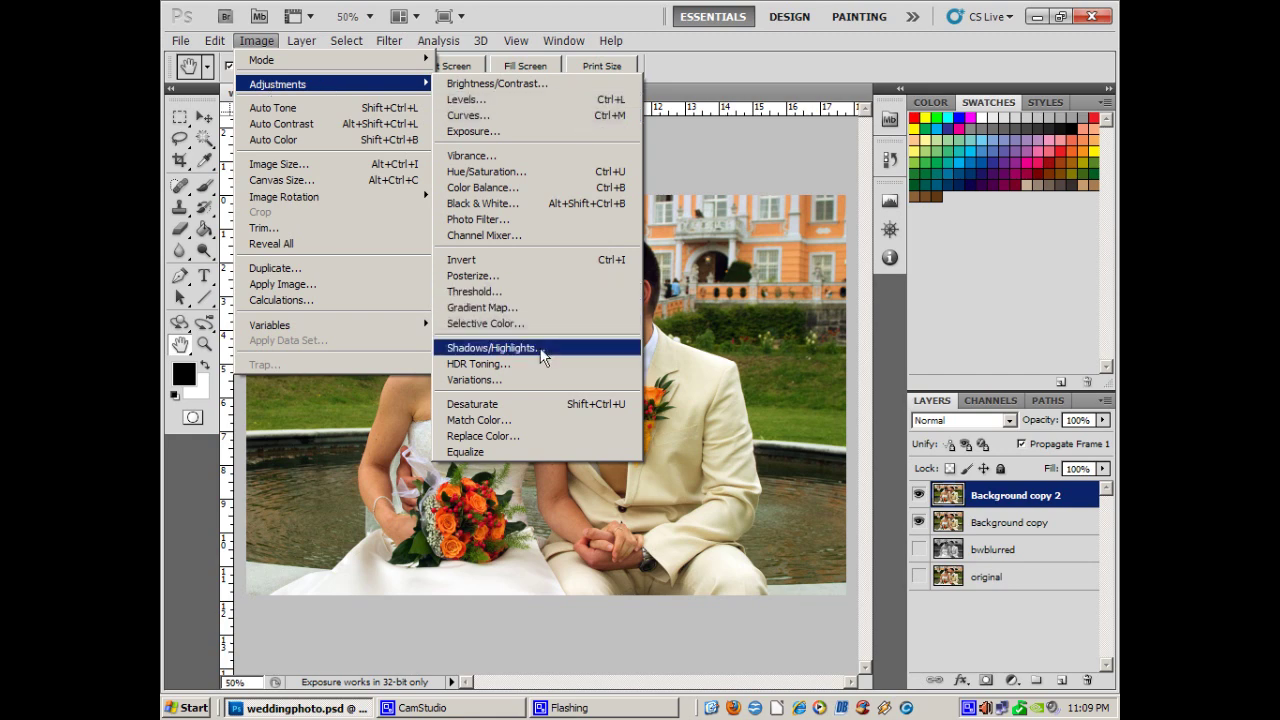
left_click(490, 409)
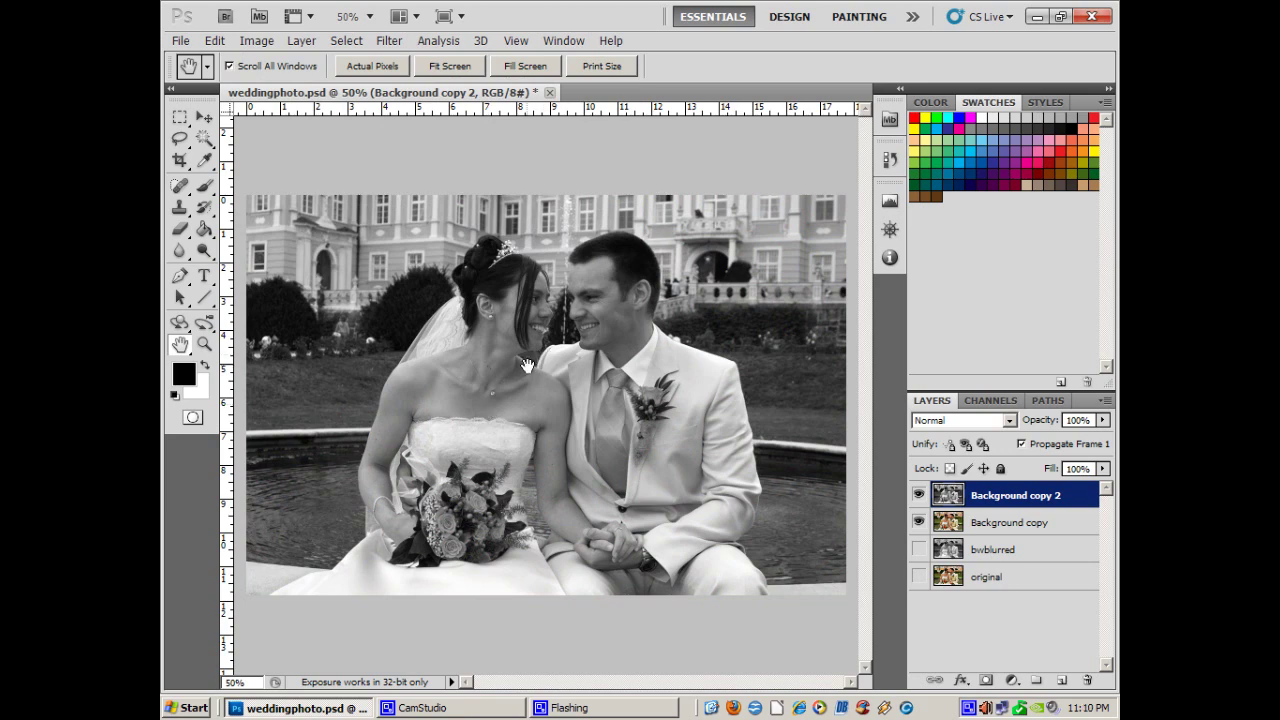
left_click(919, 495)
left_click(919, 495)
Step: Apply a Gaussian Blur with a radius of about 8.7 pixels to the desaturated layer and compare by toggling its visibility
left_click(264, 39)
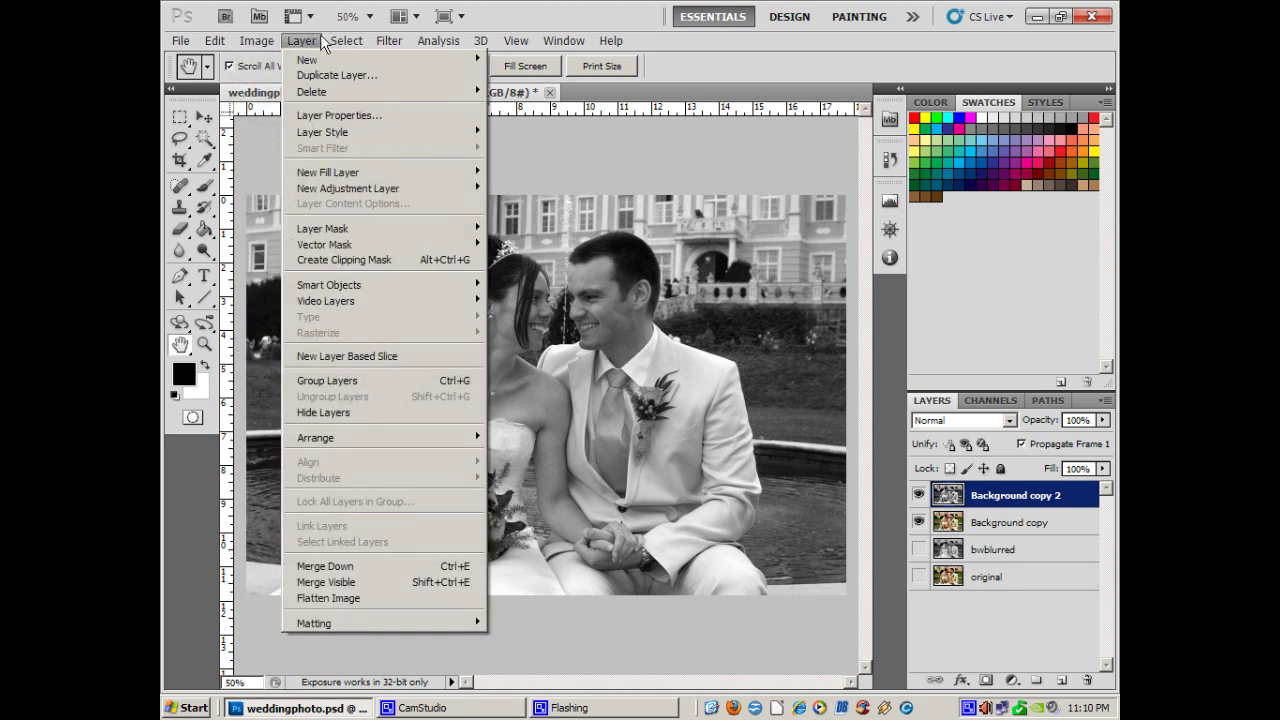
mouse_move(394, 38)
mouse_move(470, 197)
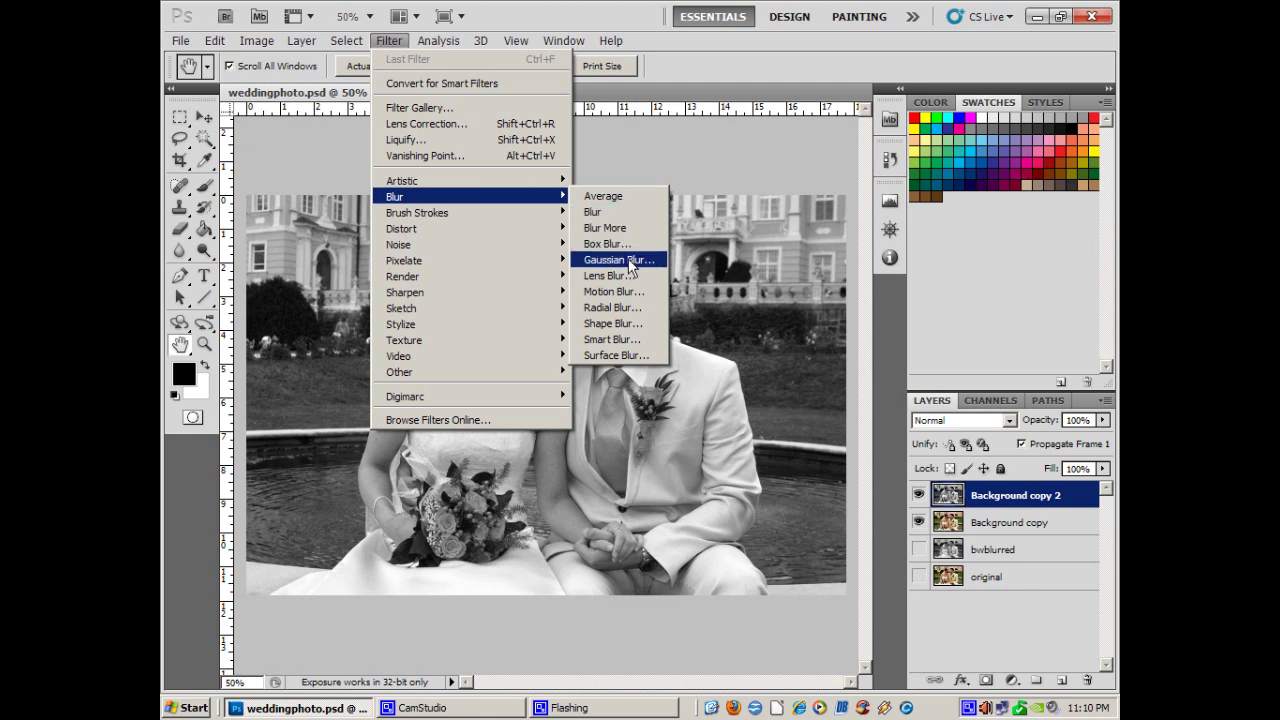
left_click(630, 259)
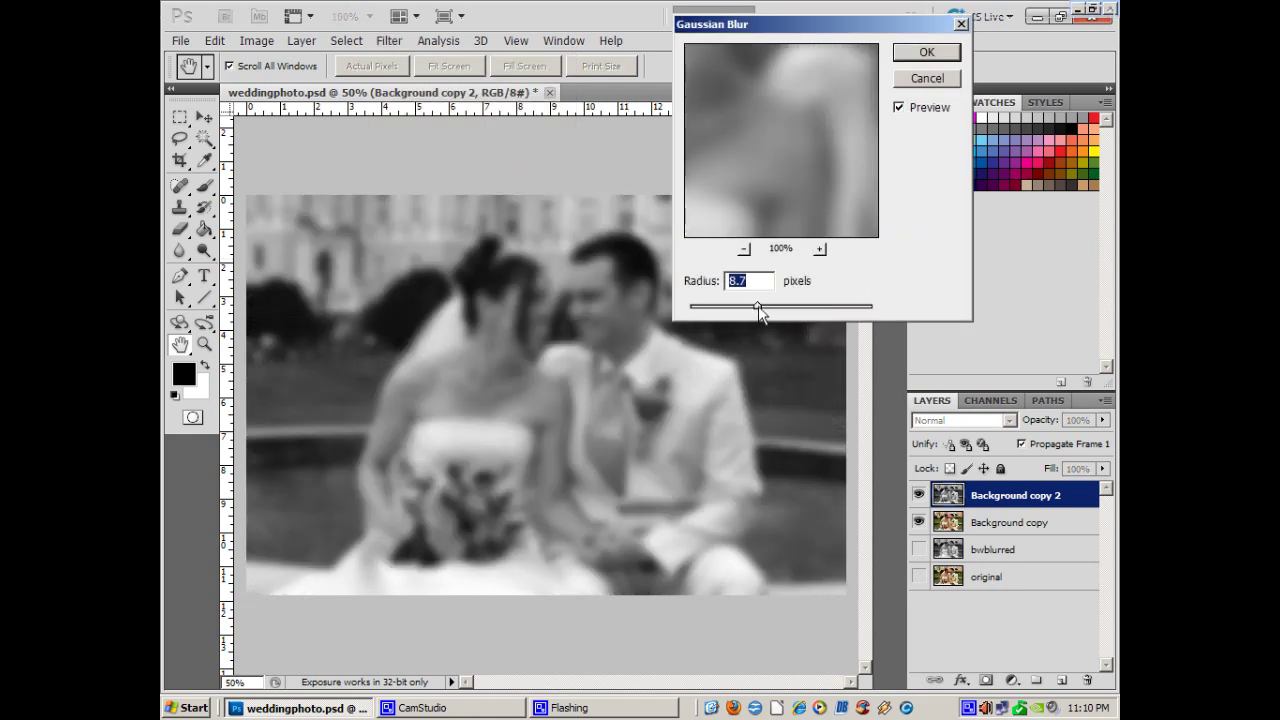
mouse_move(758, 306)
left_mouse_down()
mouse_move(725, 316)
mouse_move(759, 307)
left_mouse_up()
left_click(910, 54)
left_click(918, 495)
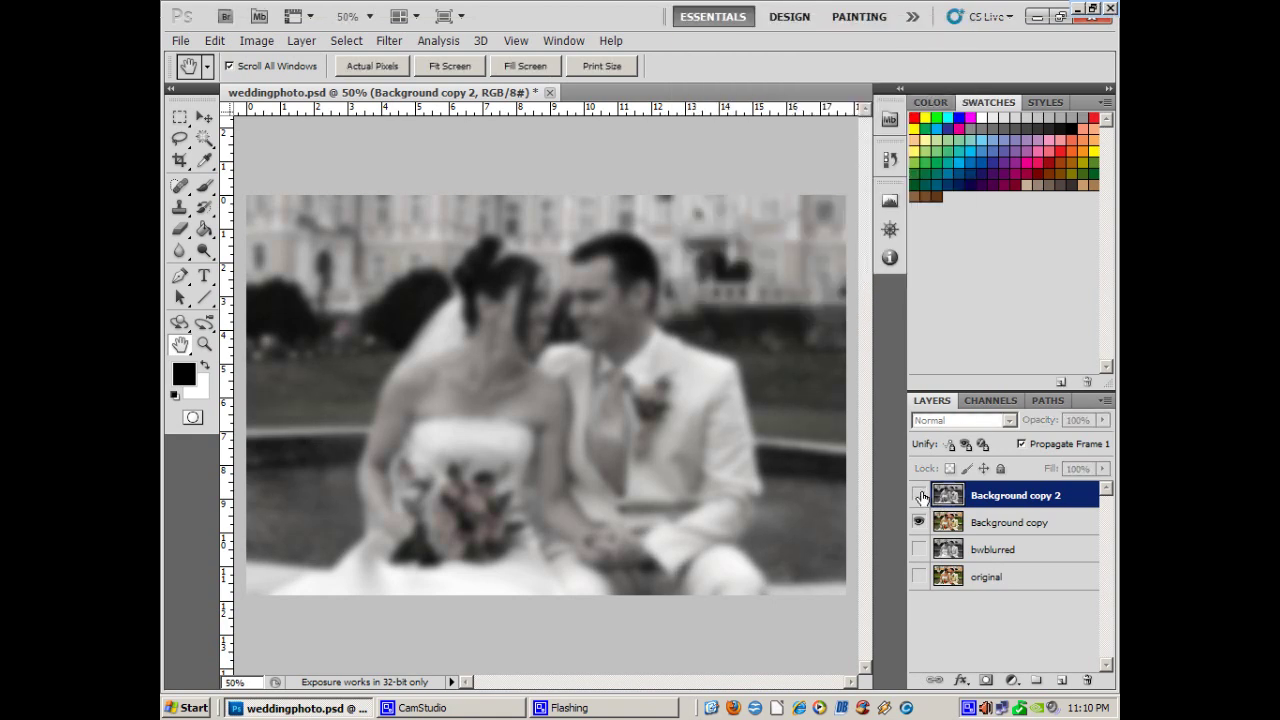
left_click(918, 495)
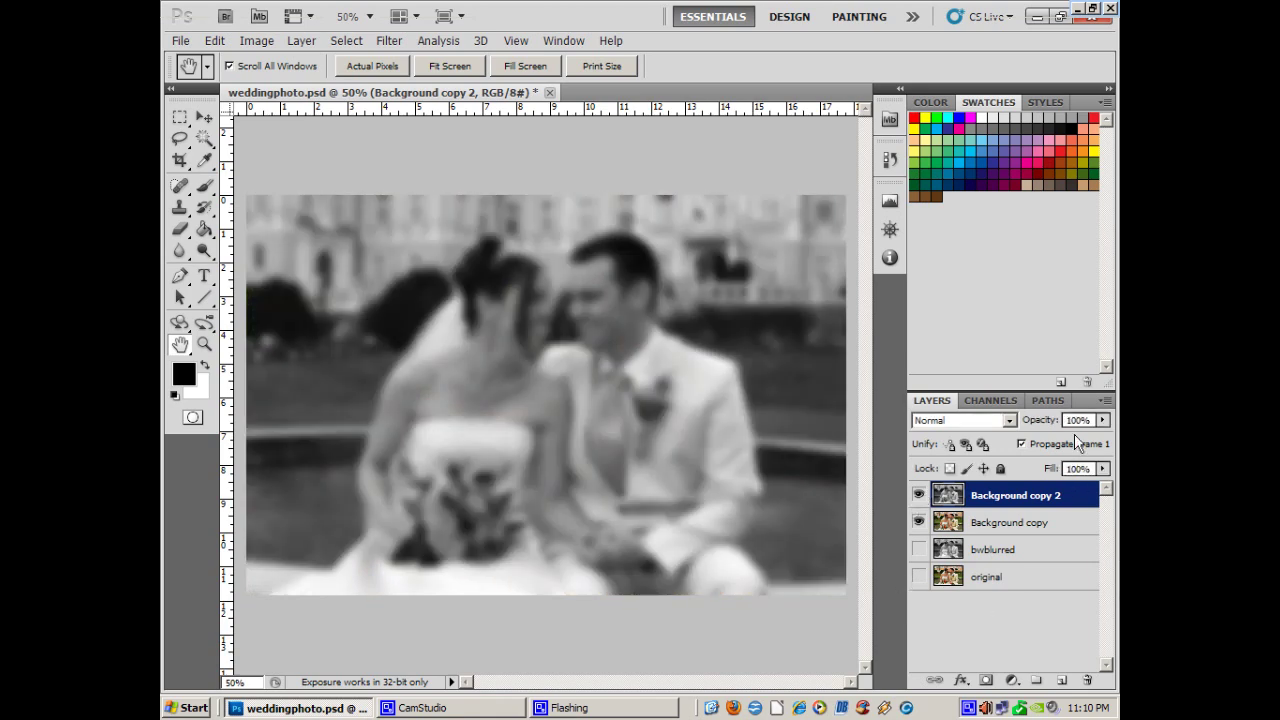
Step: Lower the blurred black-and-white layer's opacity to 55% and toggle its visibility to compare the effect
left_click(1103, 419)
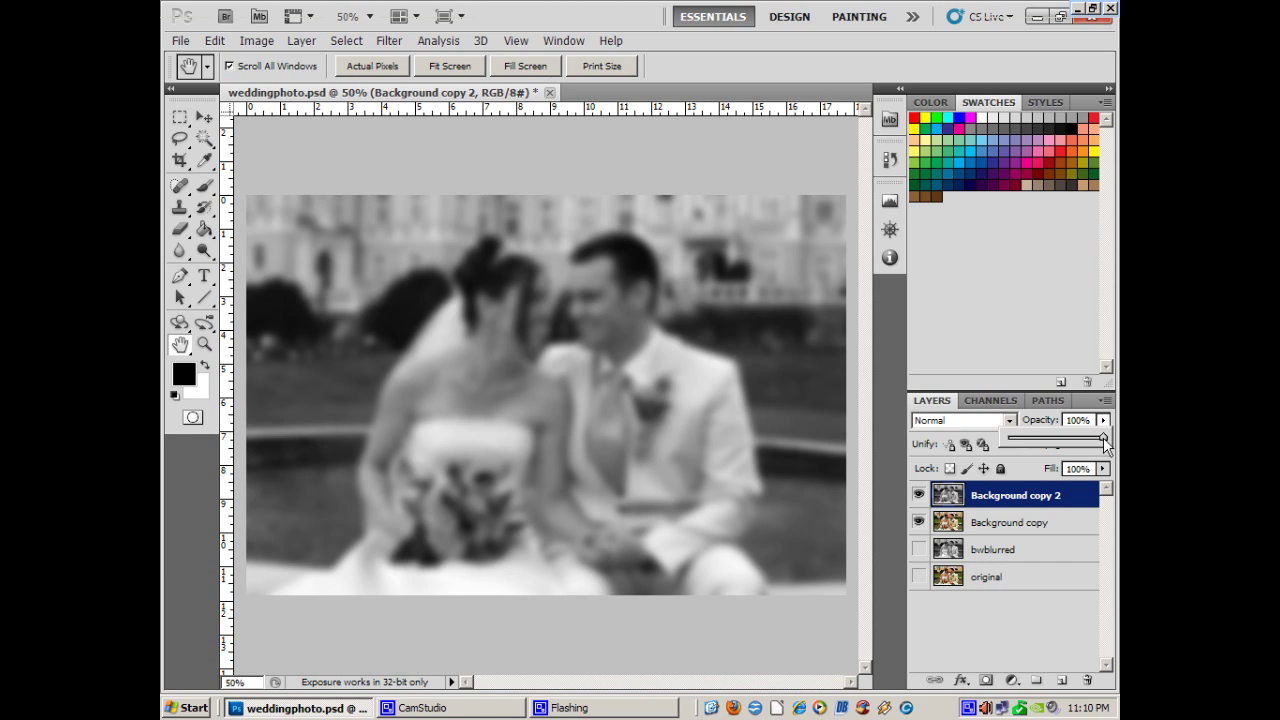
left_click_drag(1104, 441, 1087, 444)
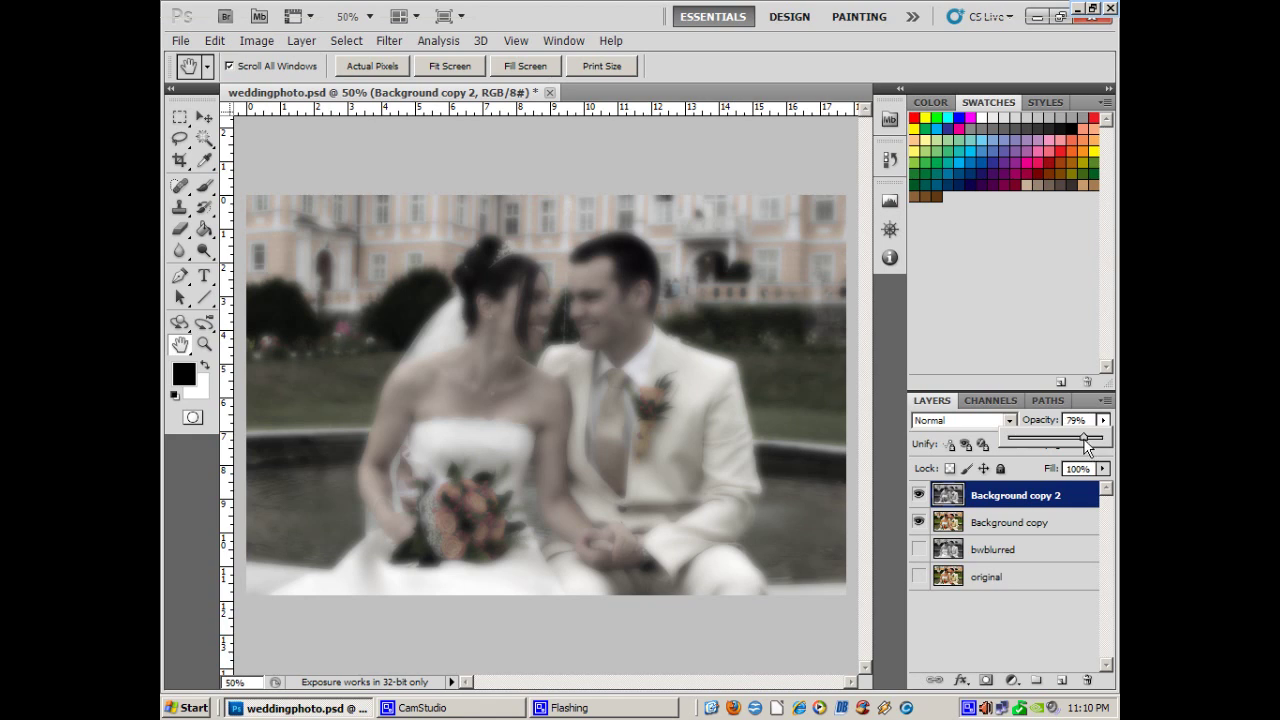
left_click_drag(1068, 442, 1067, 442)
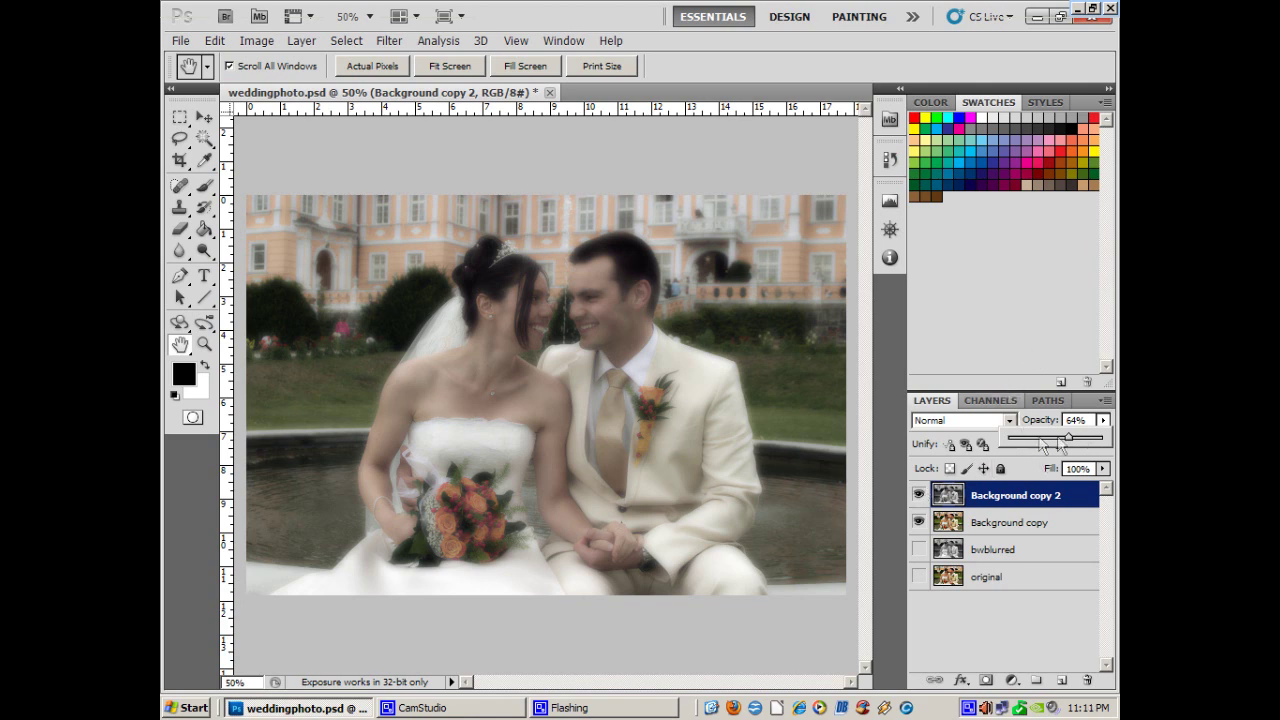
left_click_drag(1050, 443, 1006, 443)
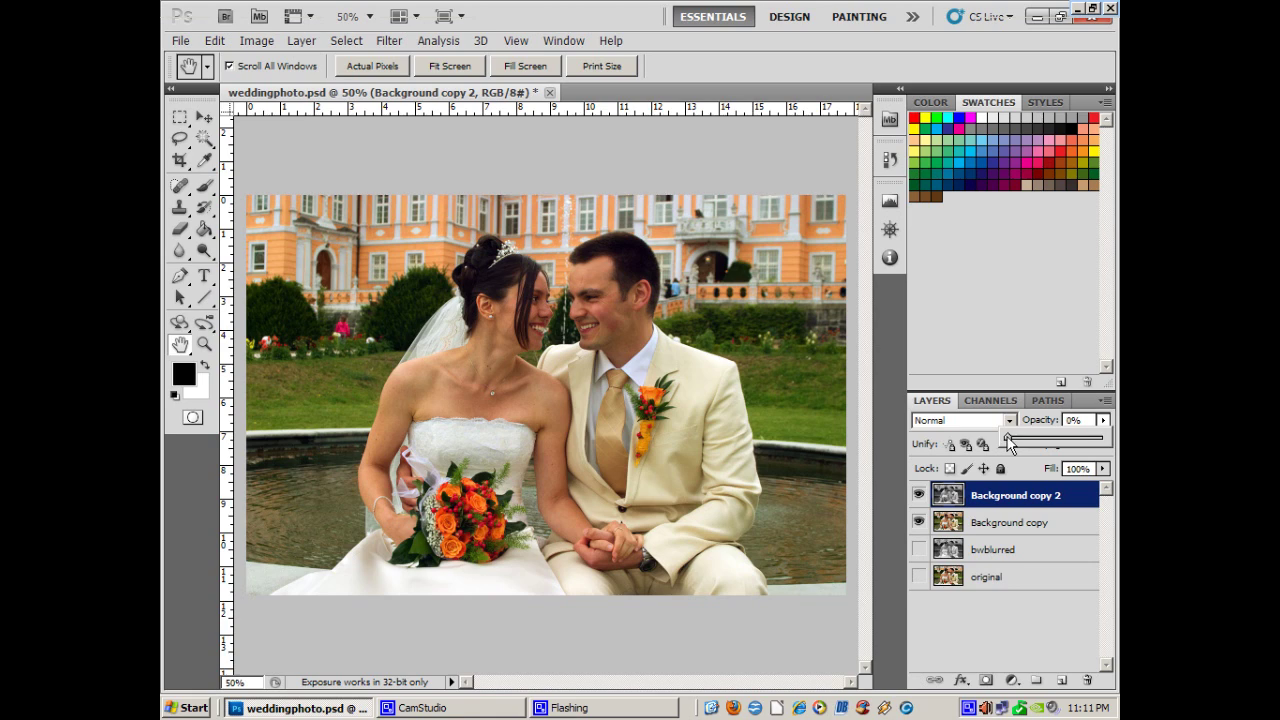
left_click_drag(1008, 440, 1048, 440)
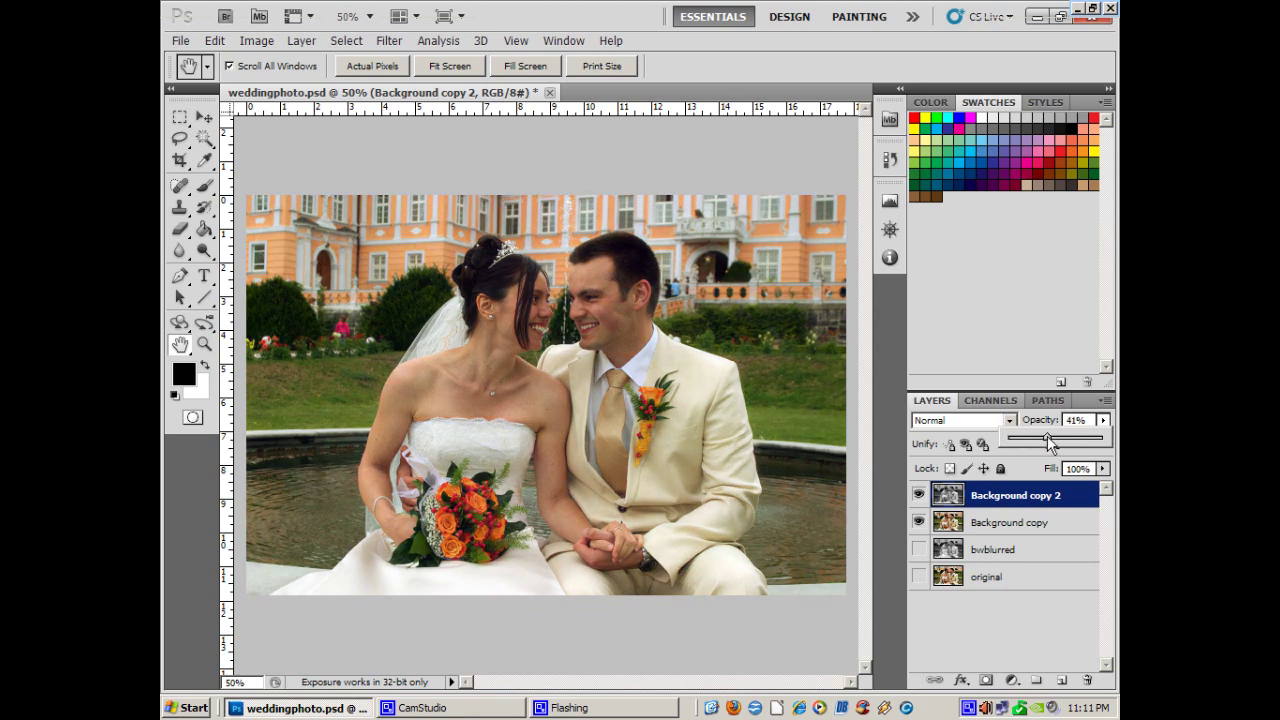
left_click_drag(1048, 437, 1059, 437)
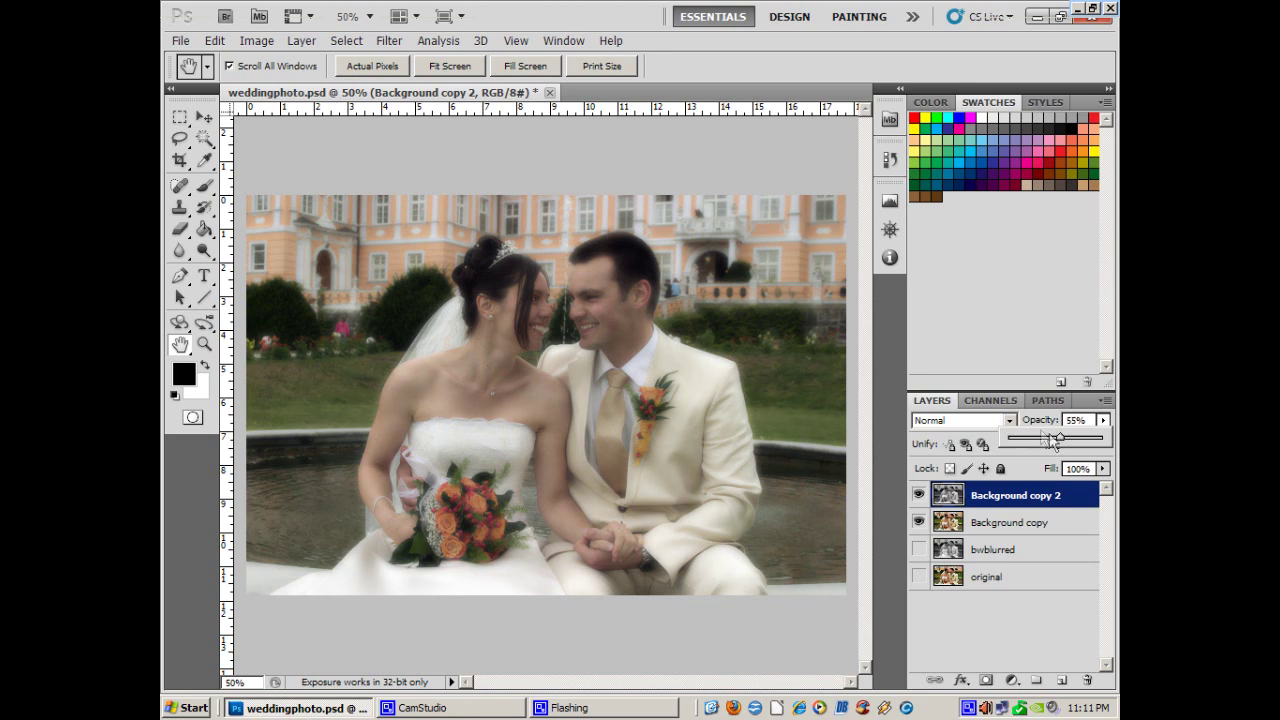
left_click(920, 495)
left_click(920, 495)
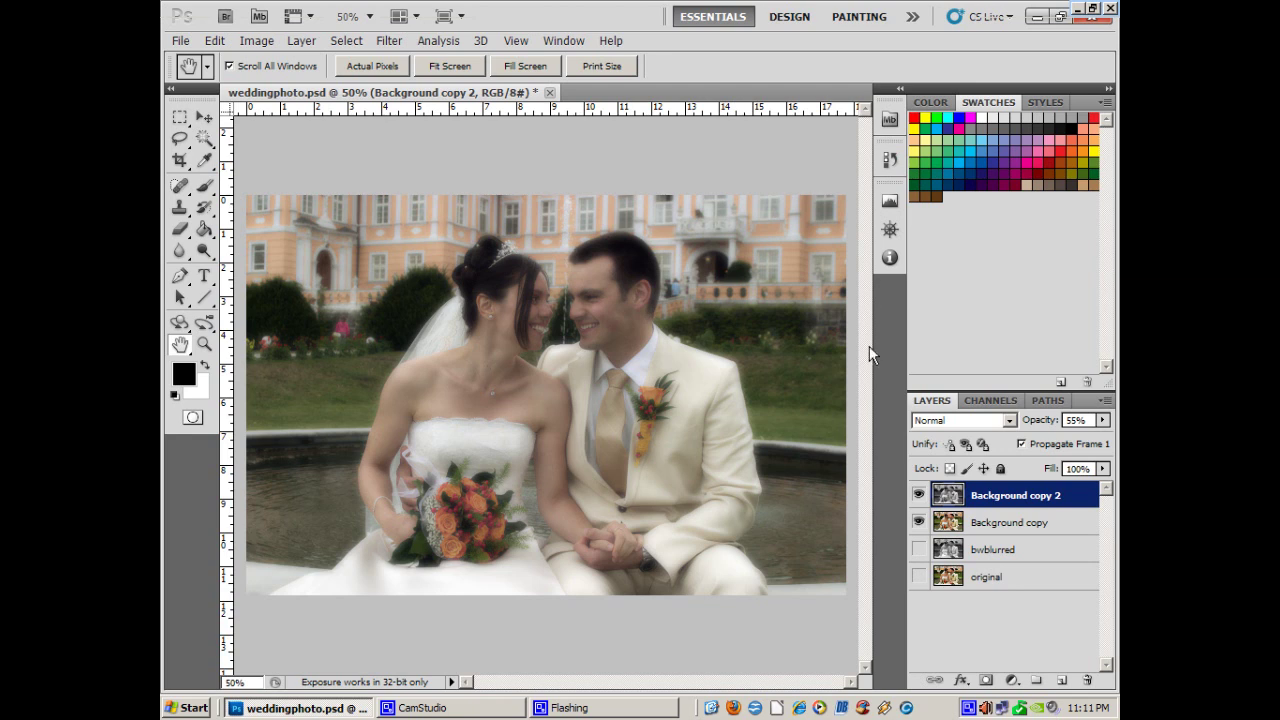
Step: Erase the blurred layer over a rose in the bride's bouquet with a 30-pixel eraser
left_click(204, 345)
left_click_drag(340, 411, 572, 592)
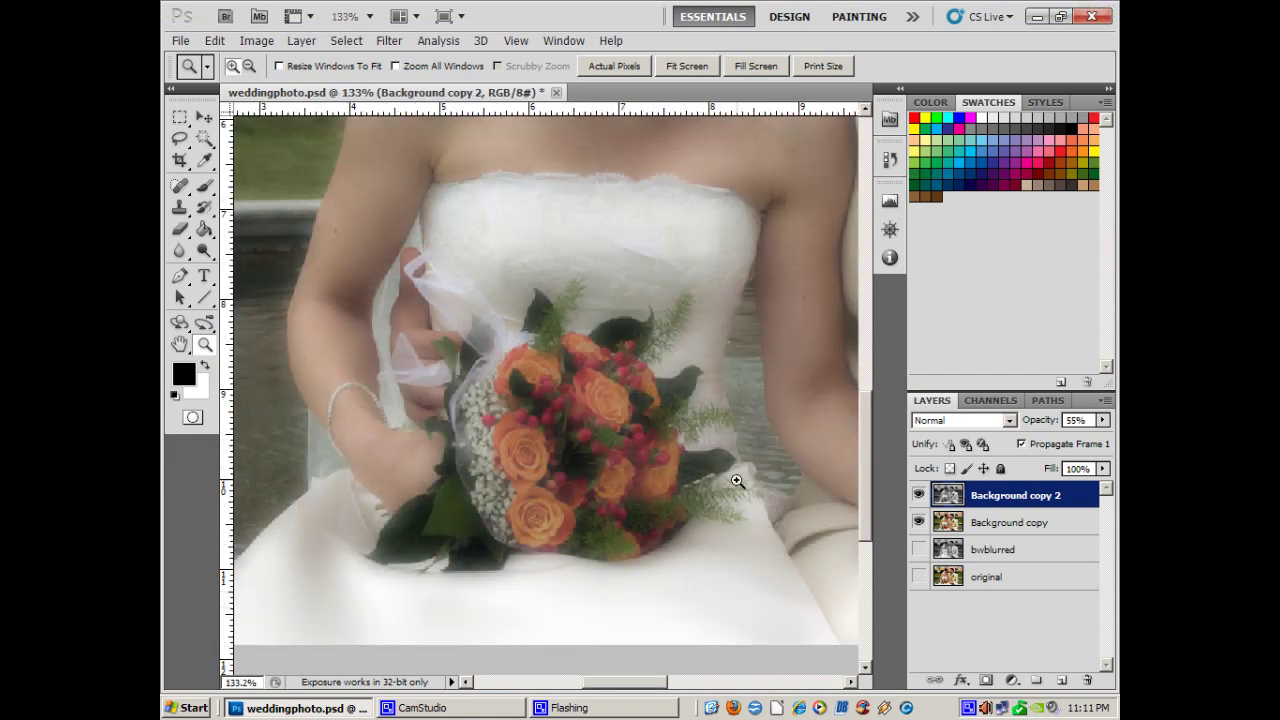
left_click(180, 228)
left_click(513, 409)
key("bracketright")
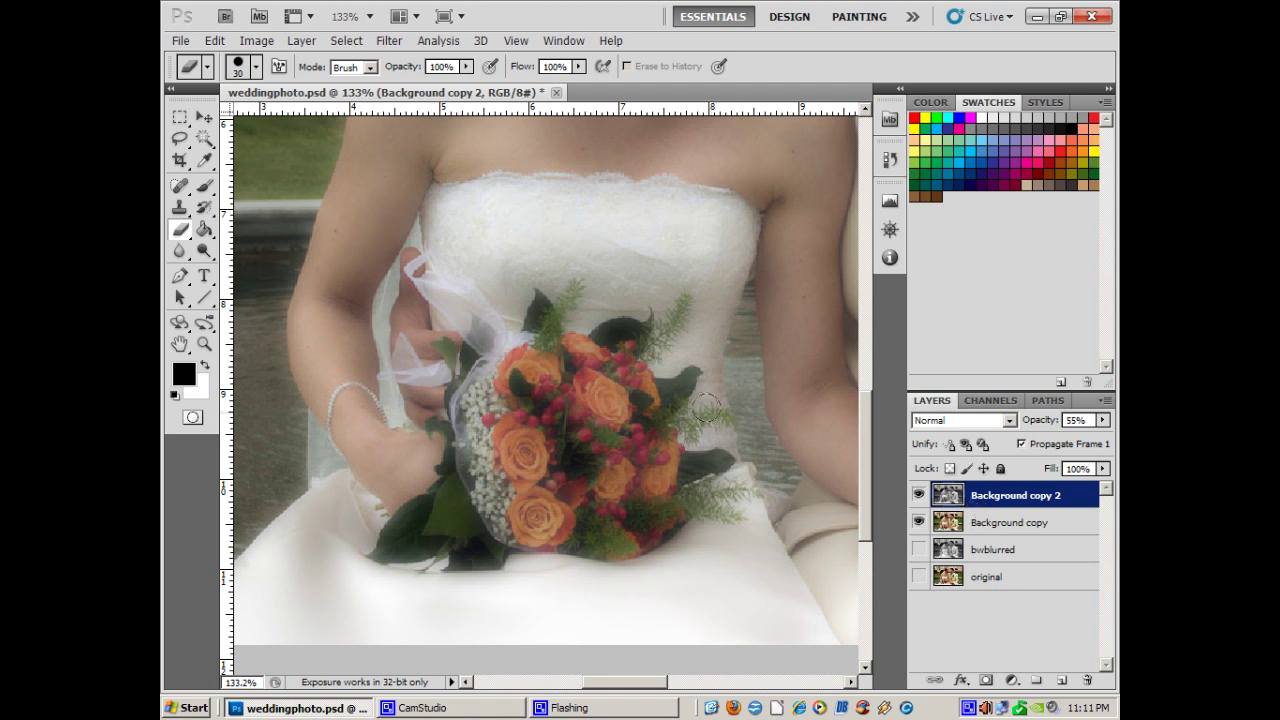
mouse_move(542, 360)
left_mouse_down()
mouse_move(472, 394)
mouse_move(469, 465)
mouse_move(517, 519)
mouse_move(615, 540)
mouse_move(666, 496)
mouse_move(548, 488)
mouse_move(502, 438)
mouse_move(521, 358)
mouse_move(572, 356)
mouse_move(574, 344)
mouse_move(539, 340)
mouse_move(540, 328)
mouse_move(527, 411)
mouse_move(556, 444)
mouse_move(552, 401)
mouse_move(594, 493)
mouse_move(631, 498)
mouse_move(662, 468)
mouse_move(607, 471)
mouse_move(639, 439)
mouse_move(640, 452)
mouse_move(628, 438)
mouse_move(588, 445)
mouse_move(612, 410)
mouse_move(585, 411)
mouse_move(605, 378)
mouse_move(585, 388)
mouse_move(600, 375)
mouse_move(600, 340)
mouse_move(626, 336)
mouse_move(612, 328)
mouse_move(560, 390)
left_mouse_up()
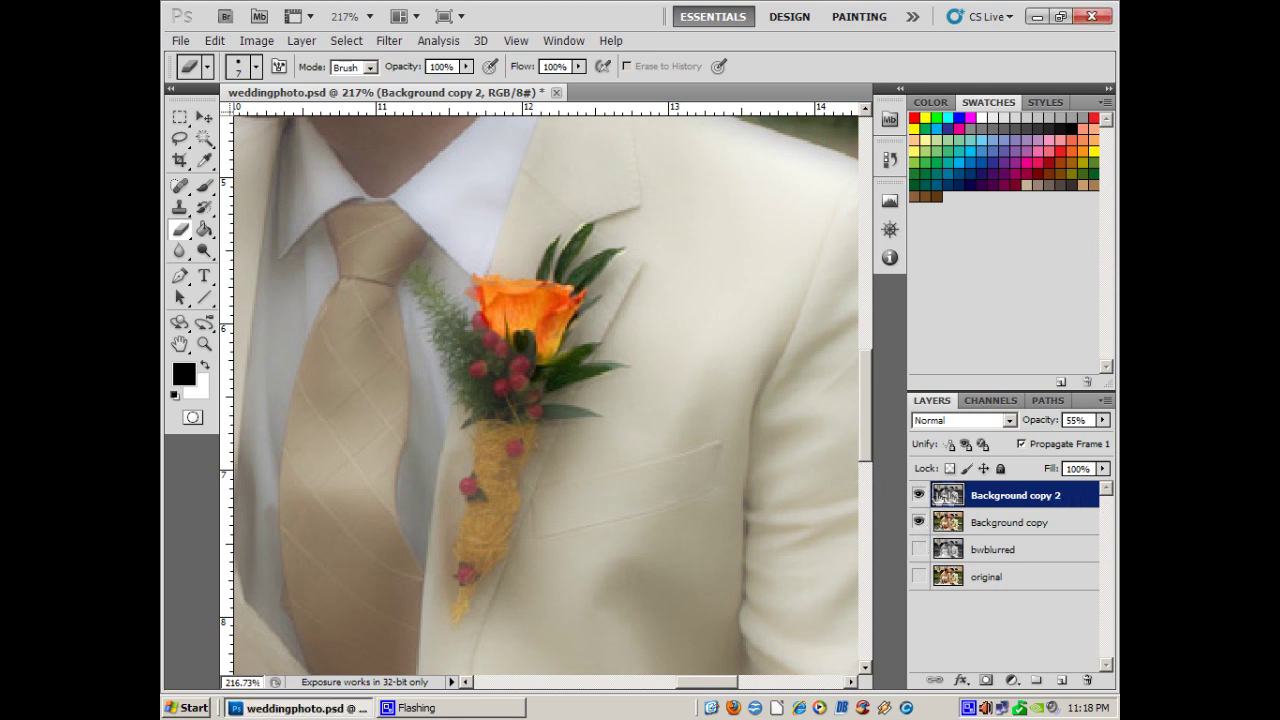
Step: Compare the groom's boutonniere with the colour layer, then erase the blurred layer over its berries and part of the wrapped stem with a 7-pixel eraser
left_click(918, 495)
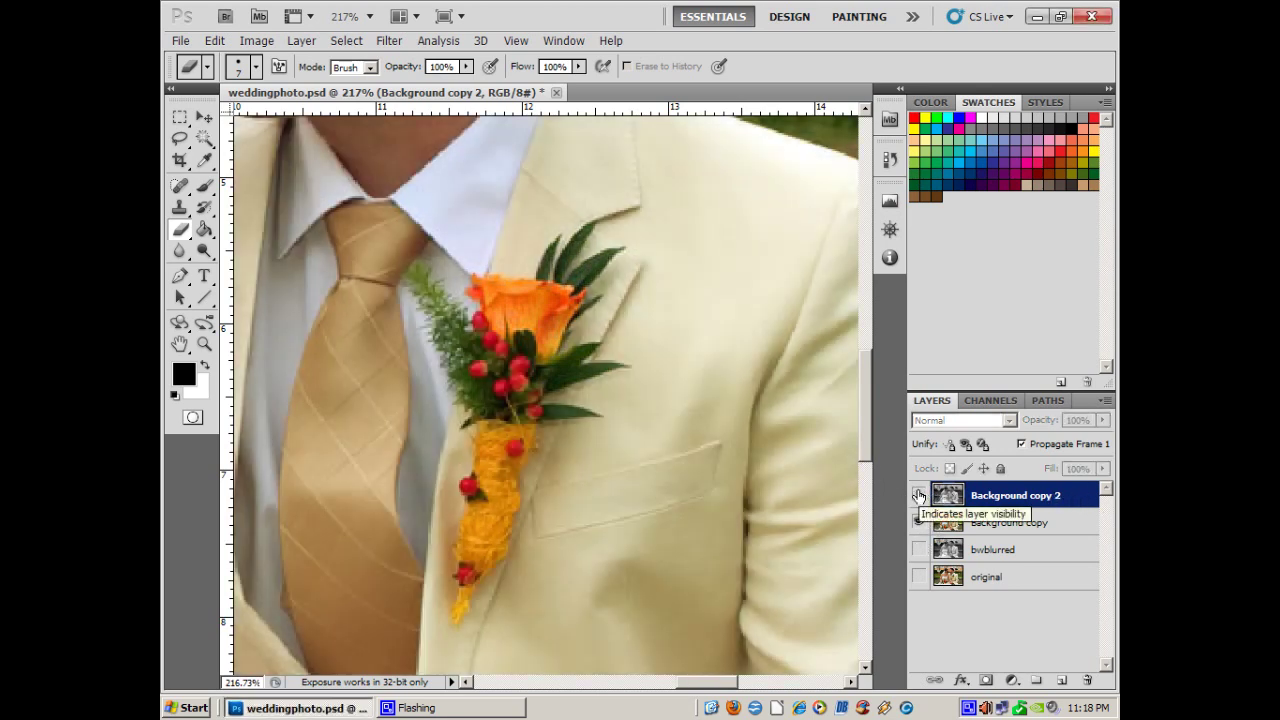
left_click(918, 495)
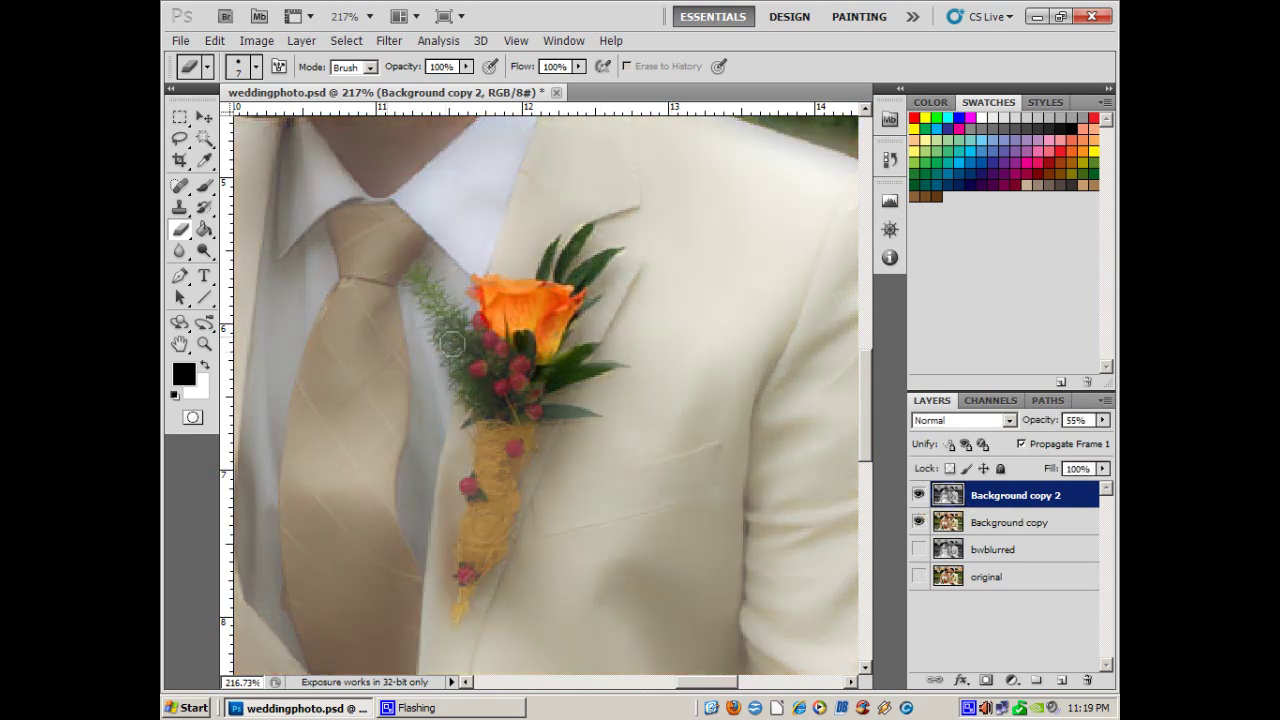
mouse_move(489, 334)
left_mouse_down()
mouse_move(503, 362)
mouse_move(532, 341)
mouse_move(552, 375)
mouse_move(582, 366)
mouse_move(570, 377)
mouse_move(598, 378)
mouse_move(547, 403)
mouse_move(553, 369)
mouse_move(530, 412)
mouse_move(525, 355)
mouse_move(515, 391)
mouse_move(501, 340)
mouse_move(492, 372)
mouse_move(476, 346)
mouse_move(488, 401)
mouse_move(481, 370)
mouse_move(506, 408)
mouse_move(579, 419)
mouse_move(529, 424)
mouse_move(517, 480)
left_mouse_up()
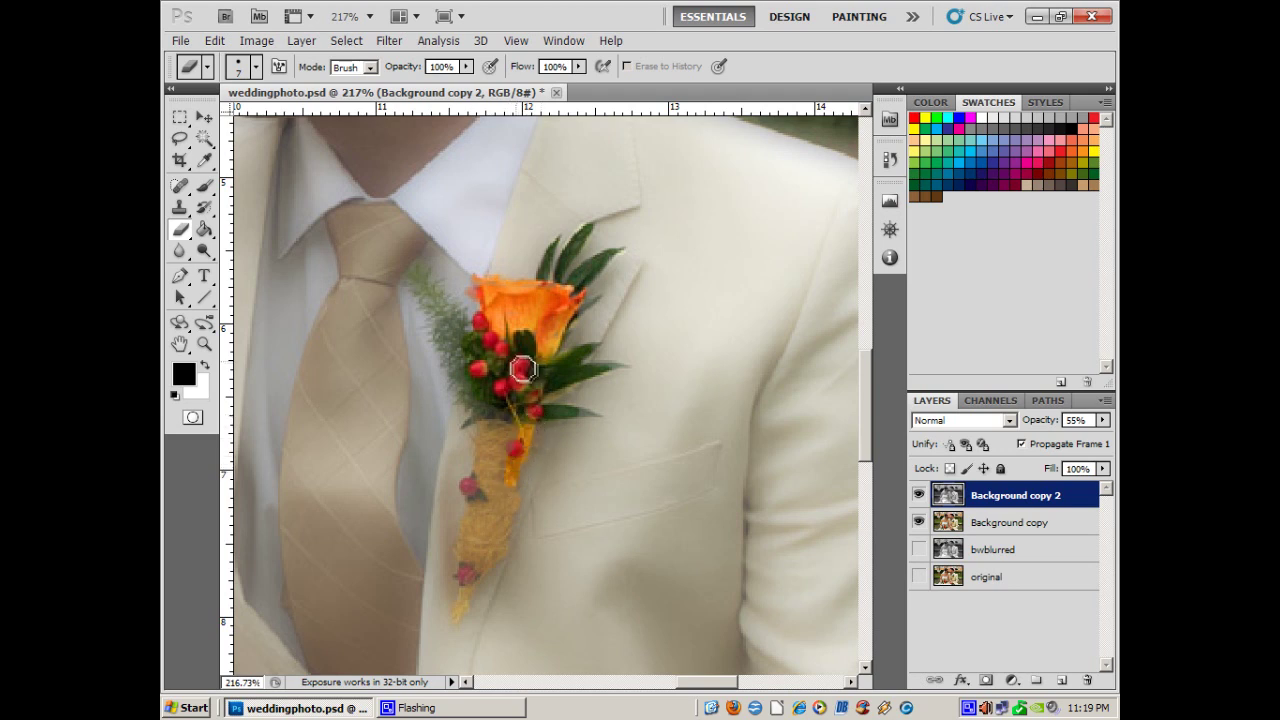
Step: Reduce the eraser to 3 pixels and erase the blurred layer over the tip of the boutonniere's fern
key("bracketleft")
key("bracketleft")
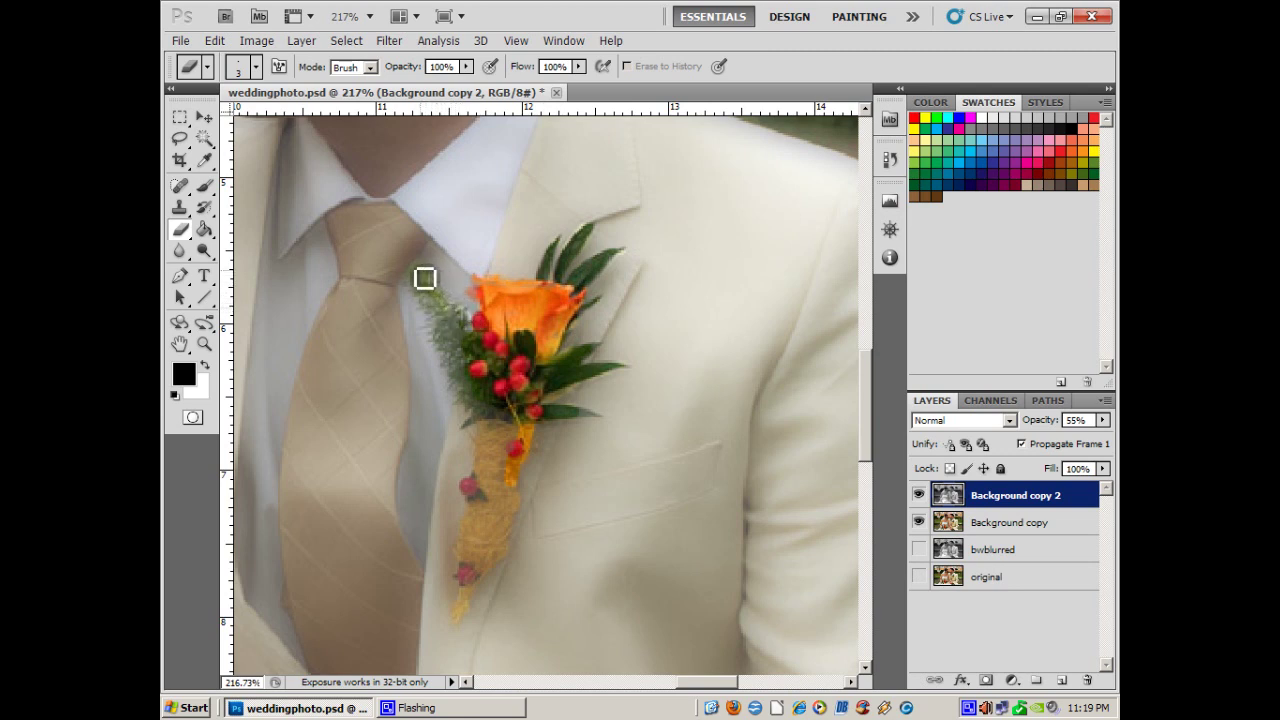
mouse_move(418, 285)
left_mouse_down()
mouse_move(434, 294)
mouse_move(419, 307)
mouse_move(429, 297)
mouse_move(449, 303)
mouse_move(440, 308)
left_mouse_up()
left_click(443, 709)
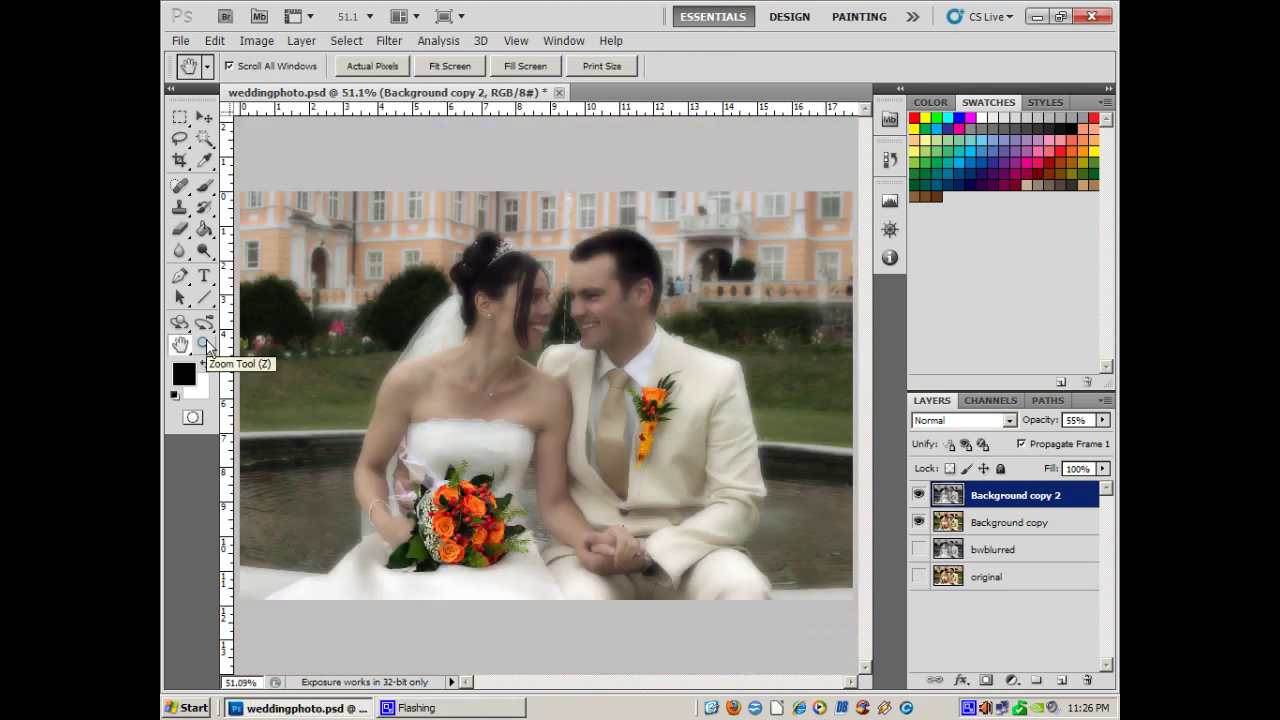
Step: Inspect the bride's necklace and pendant up close, then return to the whole-image view
left_click(205, 344)
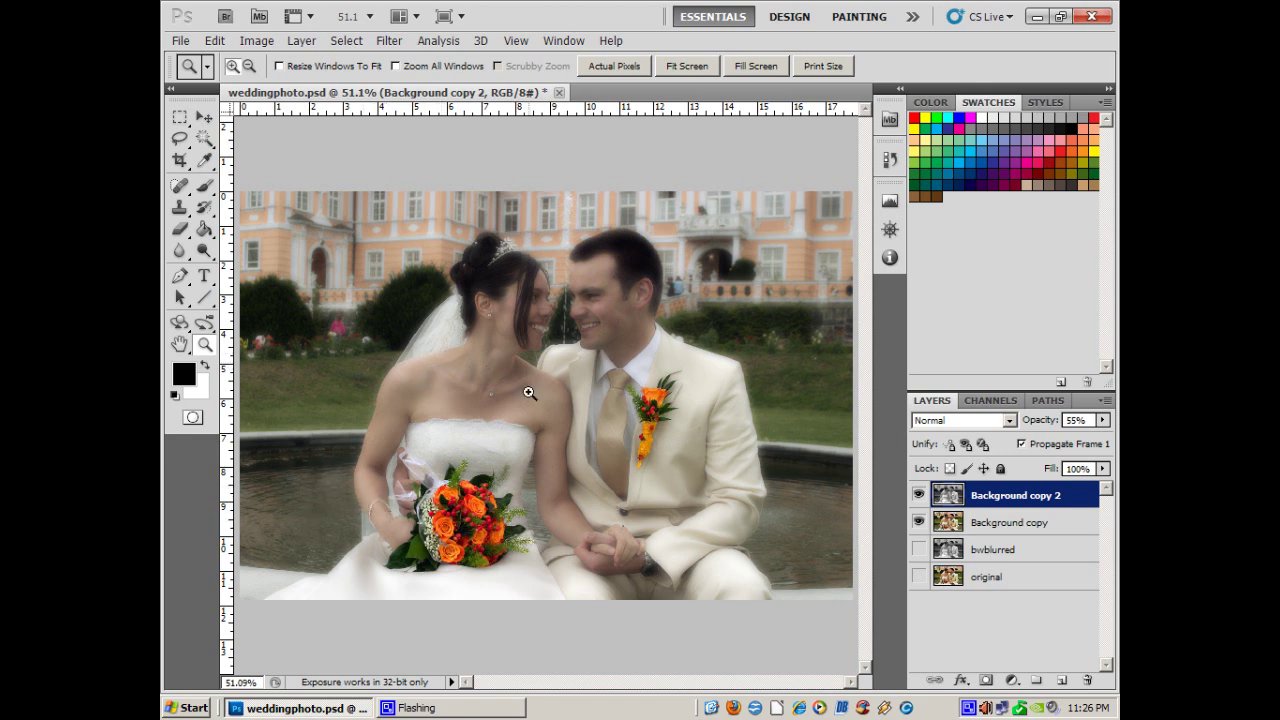
left_click_drag(467, 364, 520, 424)
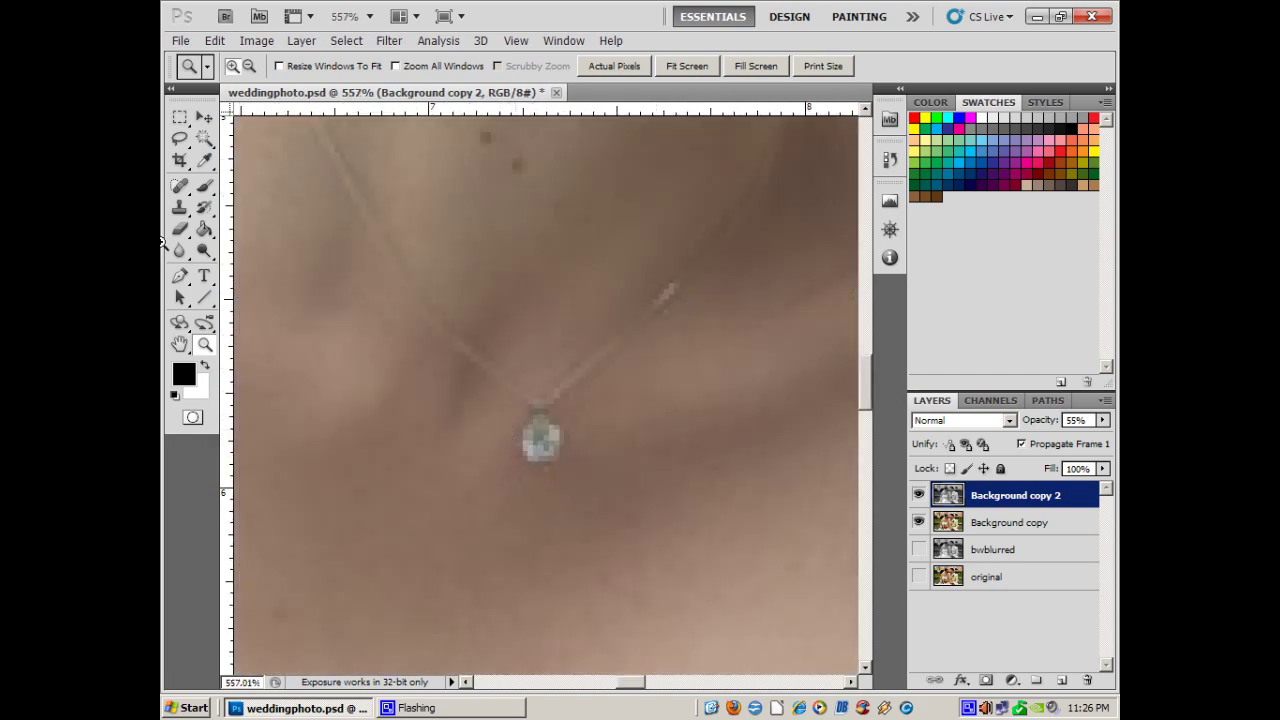
left_click(183, 253)
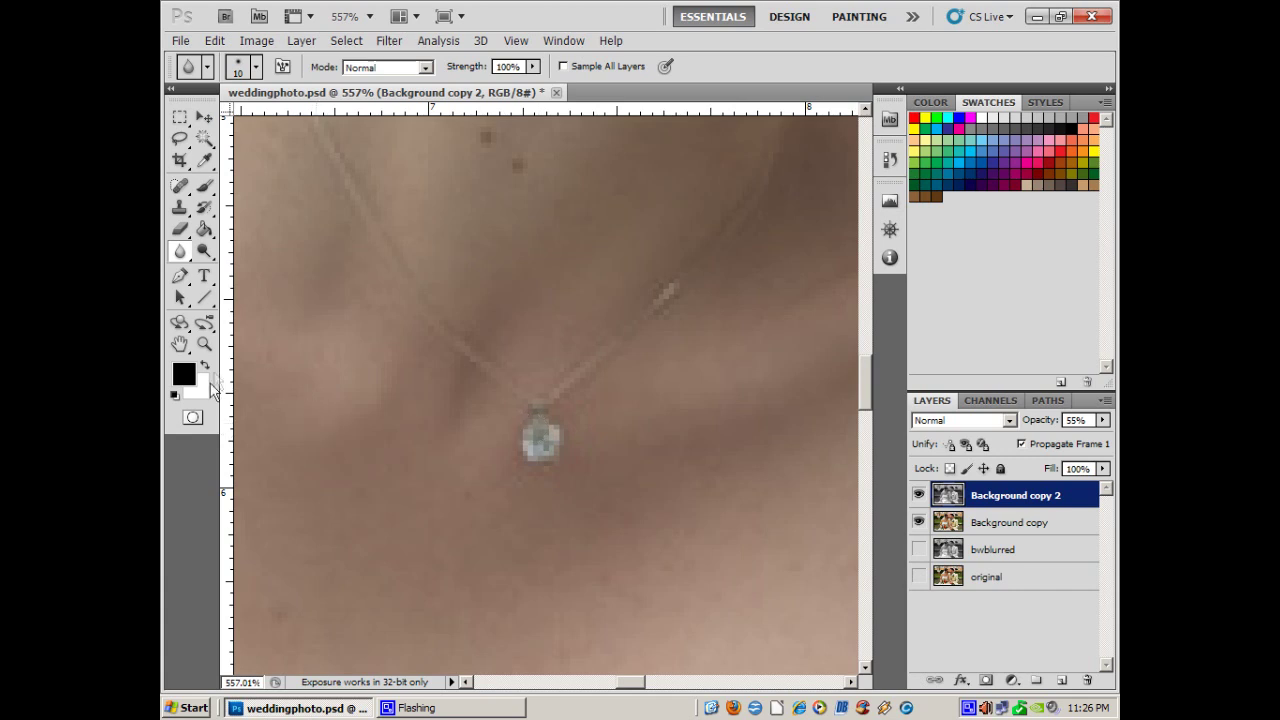
double_click(179, 343)
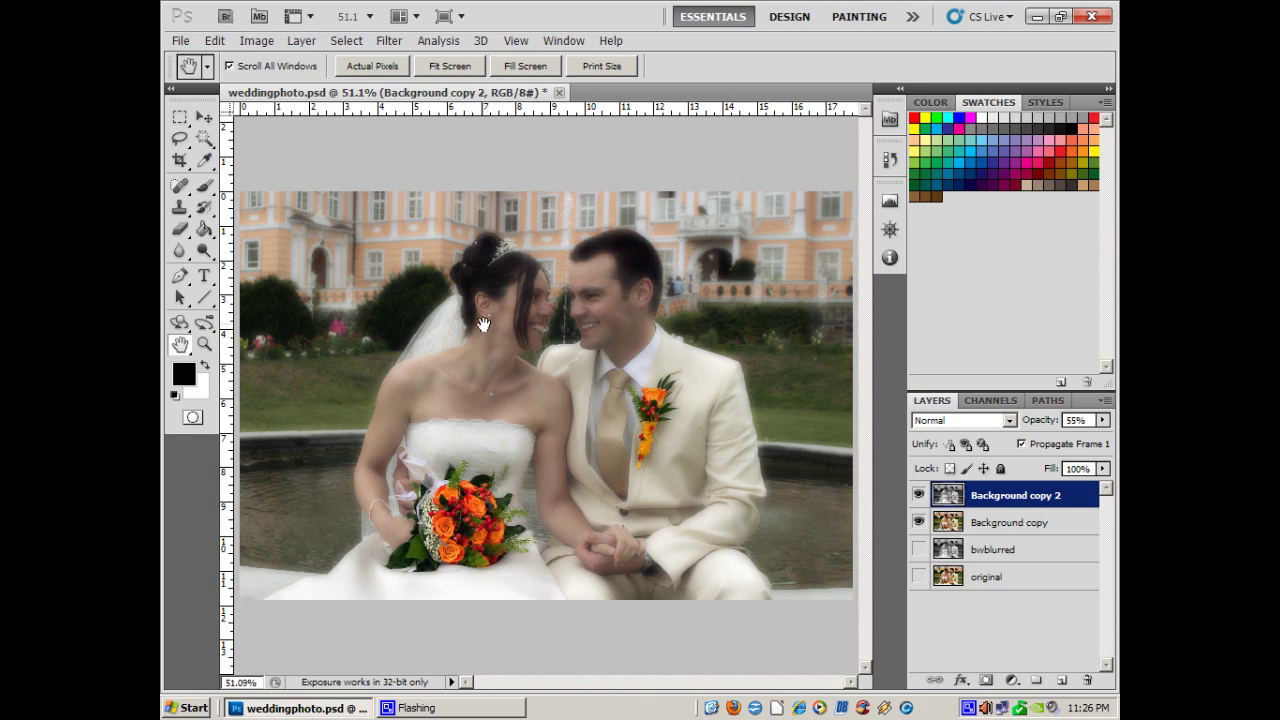
Step: Erase the blurred layer over the bride's pearl earring with a 5-pixel eraser
left_click(204, 343)
left_click_drag(459, 278, 507, 346)
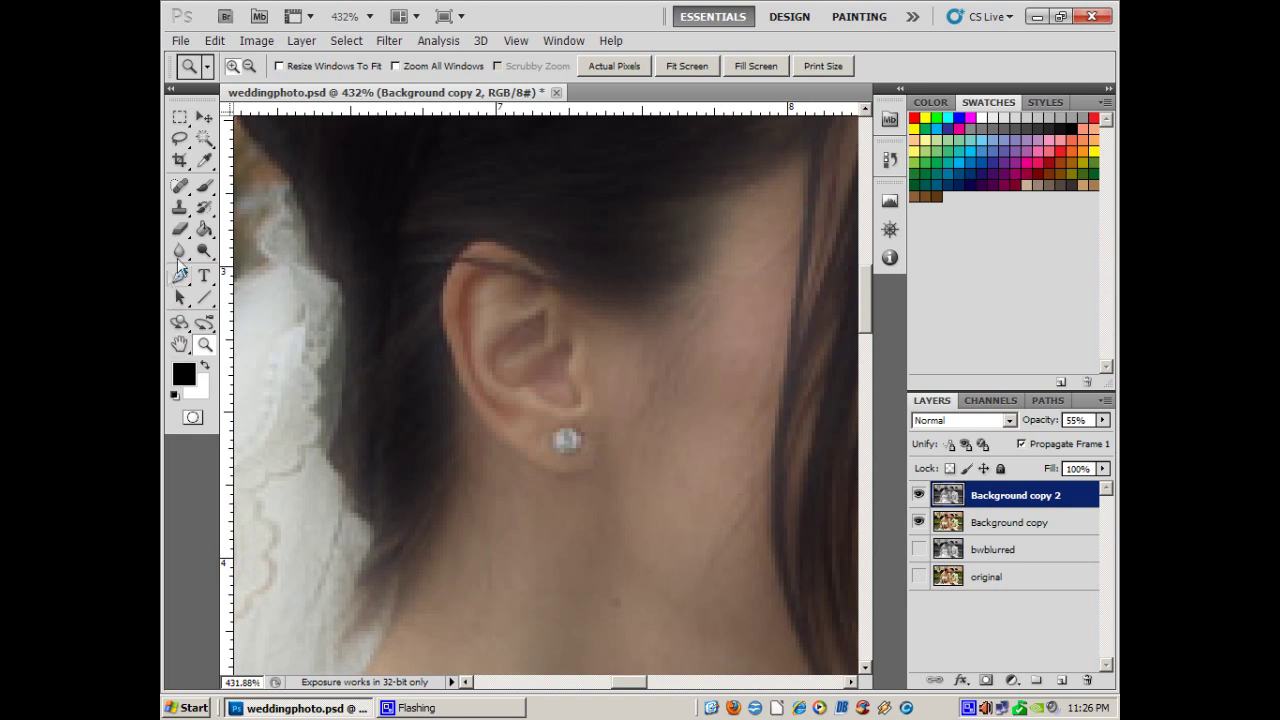
left_click(174, 229)
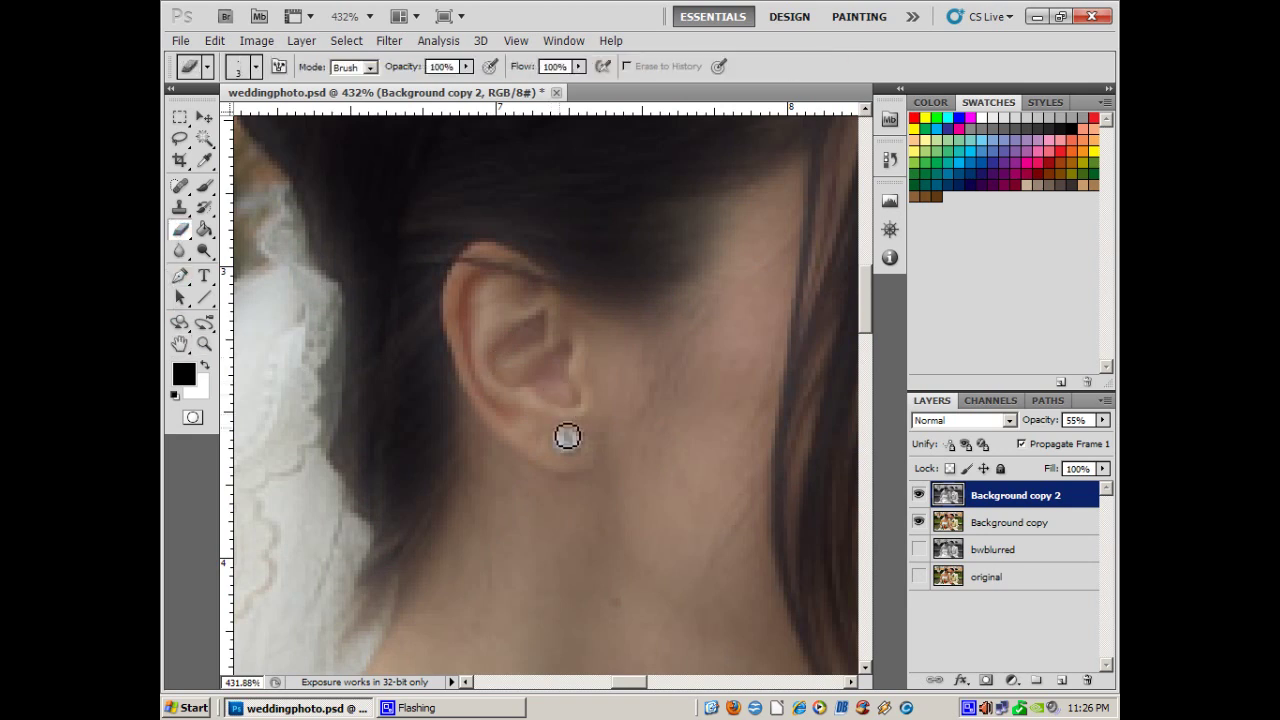
left_click(569, 444)
left_click_drag(570, 442, 566, 442)
left_click(566, 442)
left_click(568, 445)
Step: Erase the blurred layer over the two single pearls in the back of the bride's hair
scroll(686, 268, "up", 10)
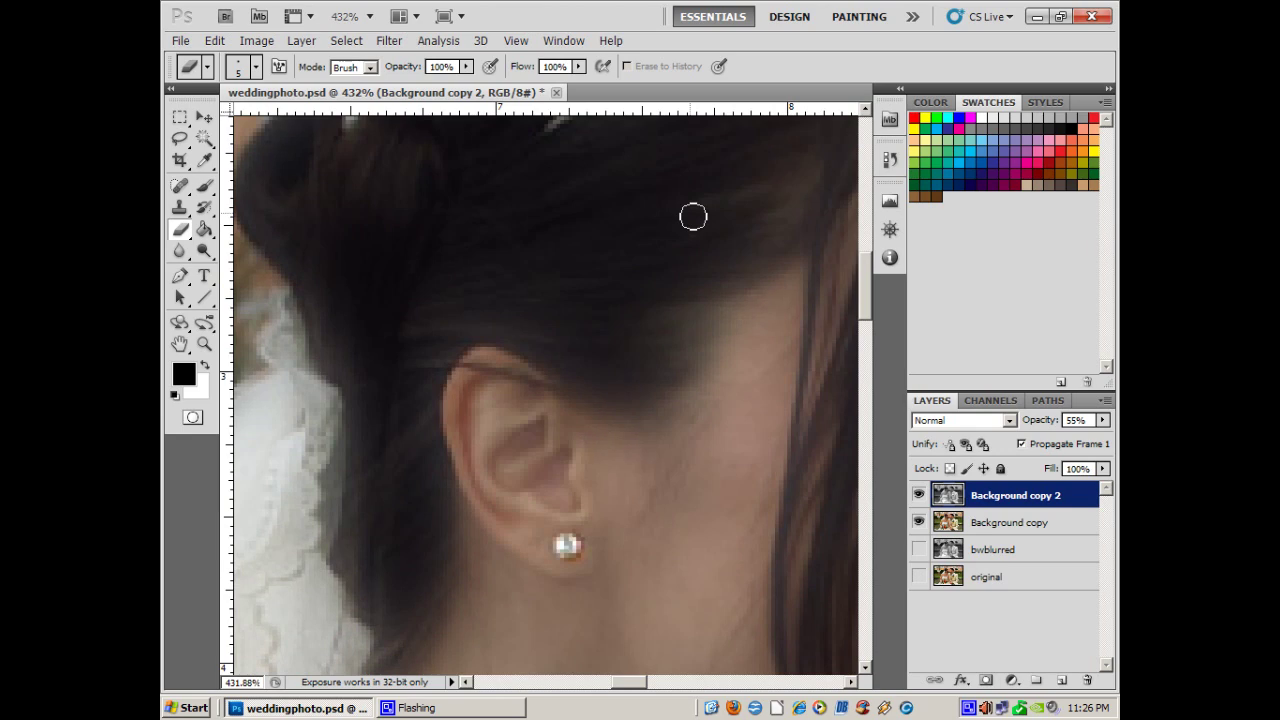
left_click(351, 388)
left_click(452, 205)
Step: Erase the blurred layer over individual beads along the lower end, middle and outer tips of the bride's tiara
left_click(600, 336)
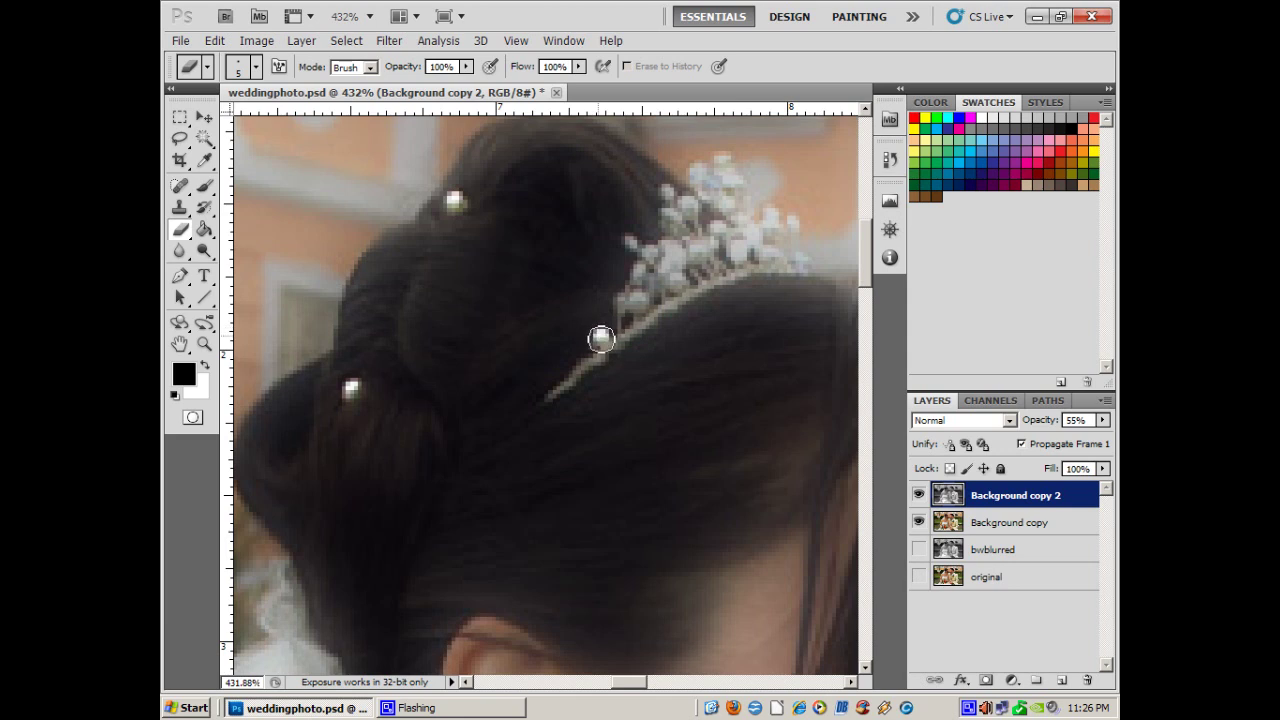
left_click(631, 244)
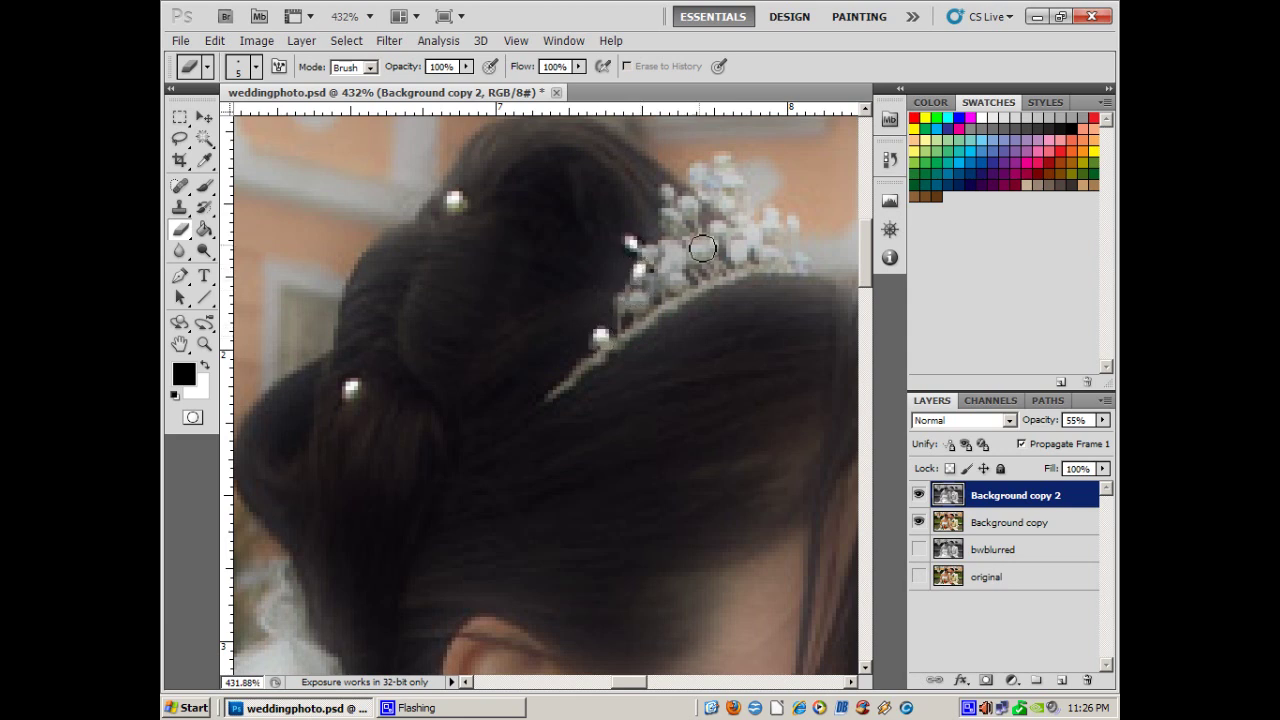
left_click(698, 245)
left_click(718, 230)
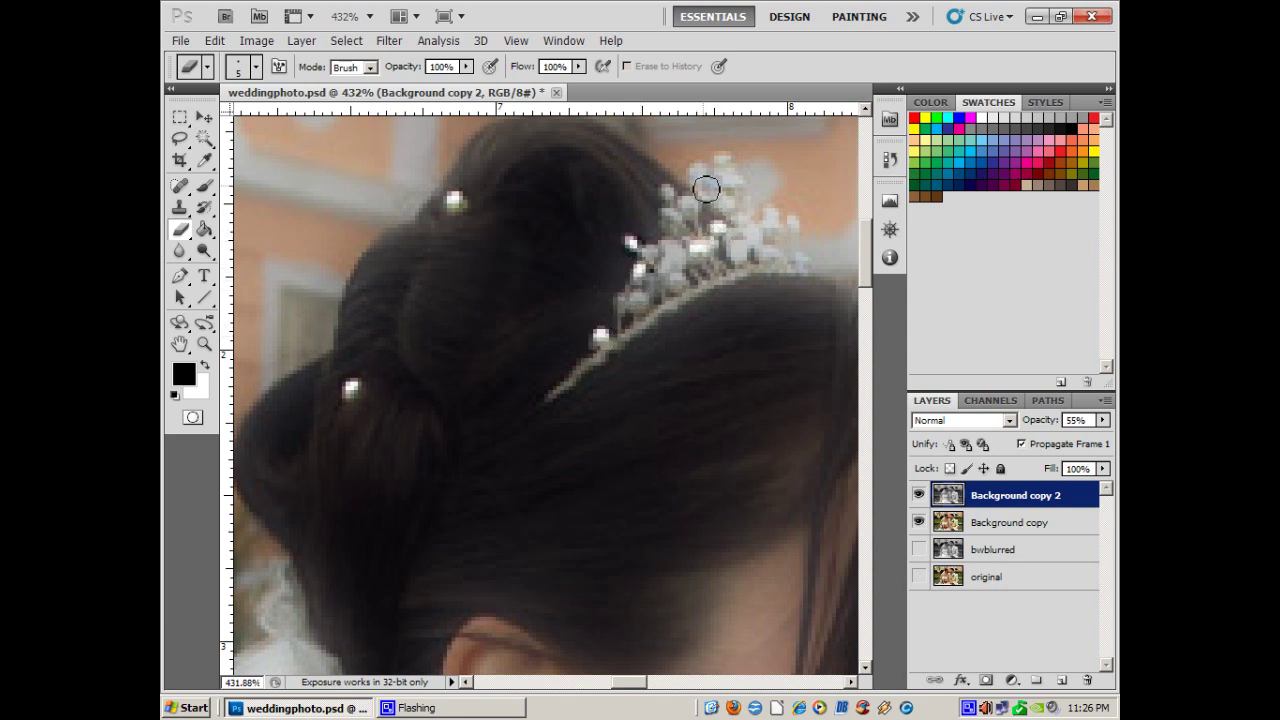
left_click(703, 177)
left_click(670, 190)
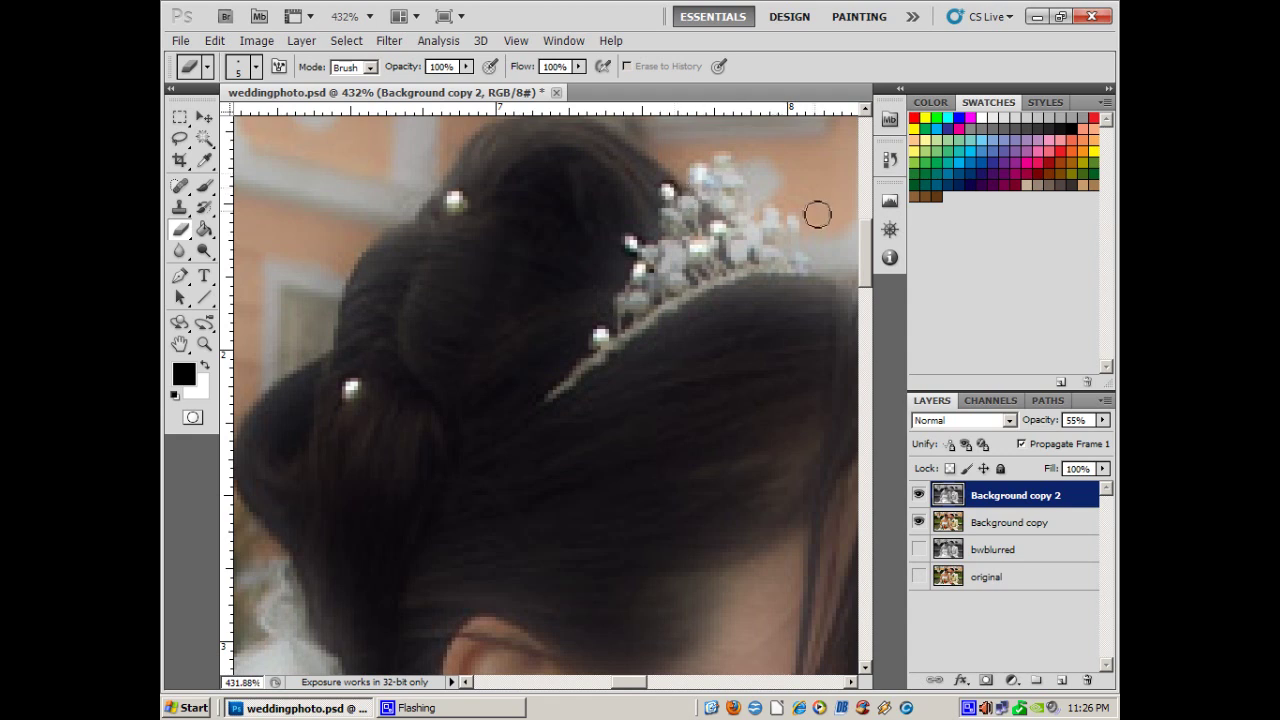
left_click(792, 222)
left_click(771, 215)
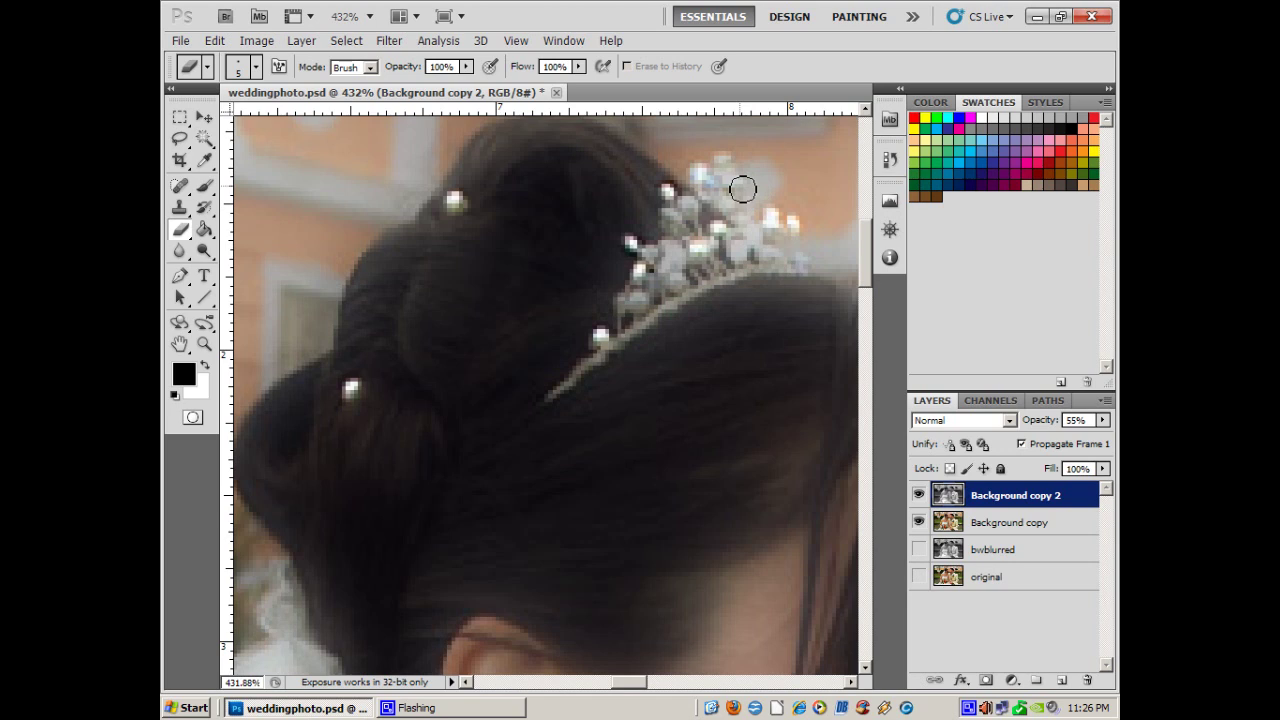
Step: Check the photo at 100% and as a whole, toggling the Background copy 2 and Background copy layers off and on
double_click(204, 344)
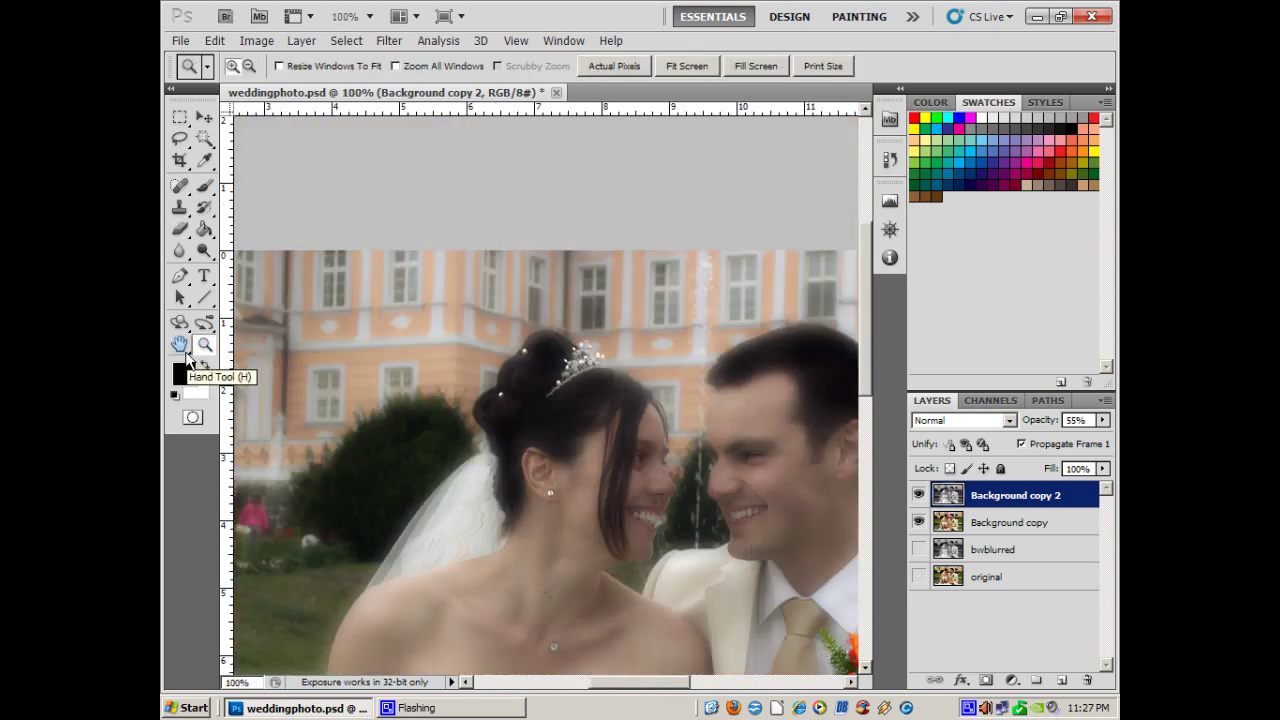
double_click(180, 345)
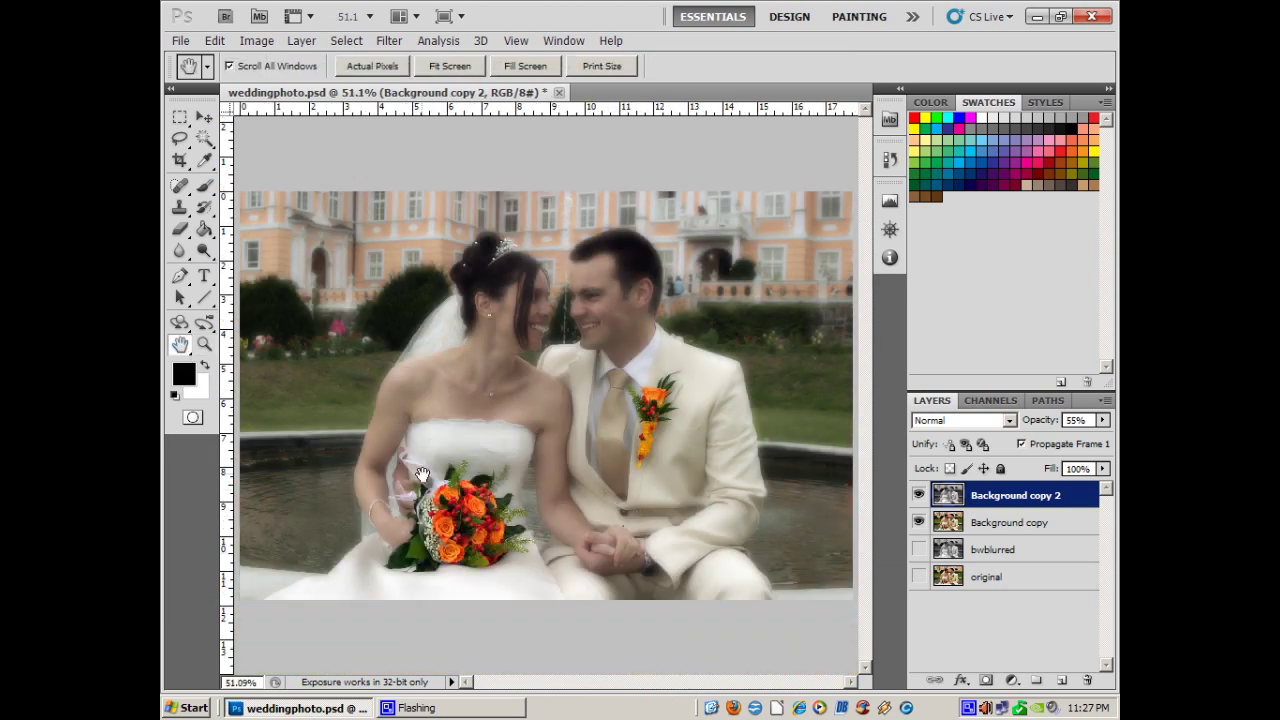
left_click(919, 495)
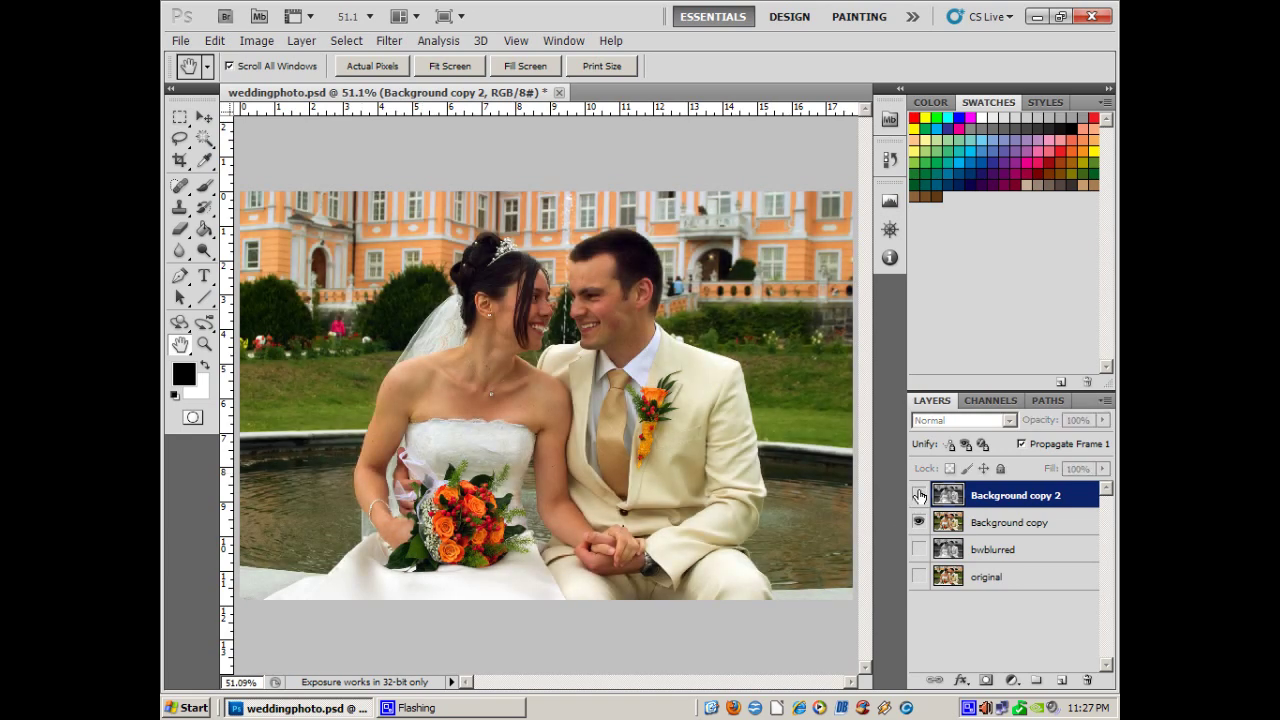
left_click(919, 495)
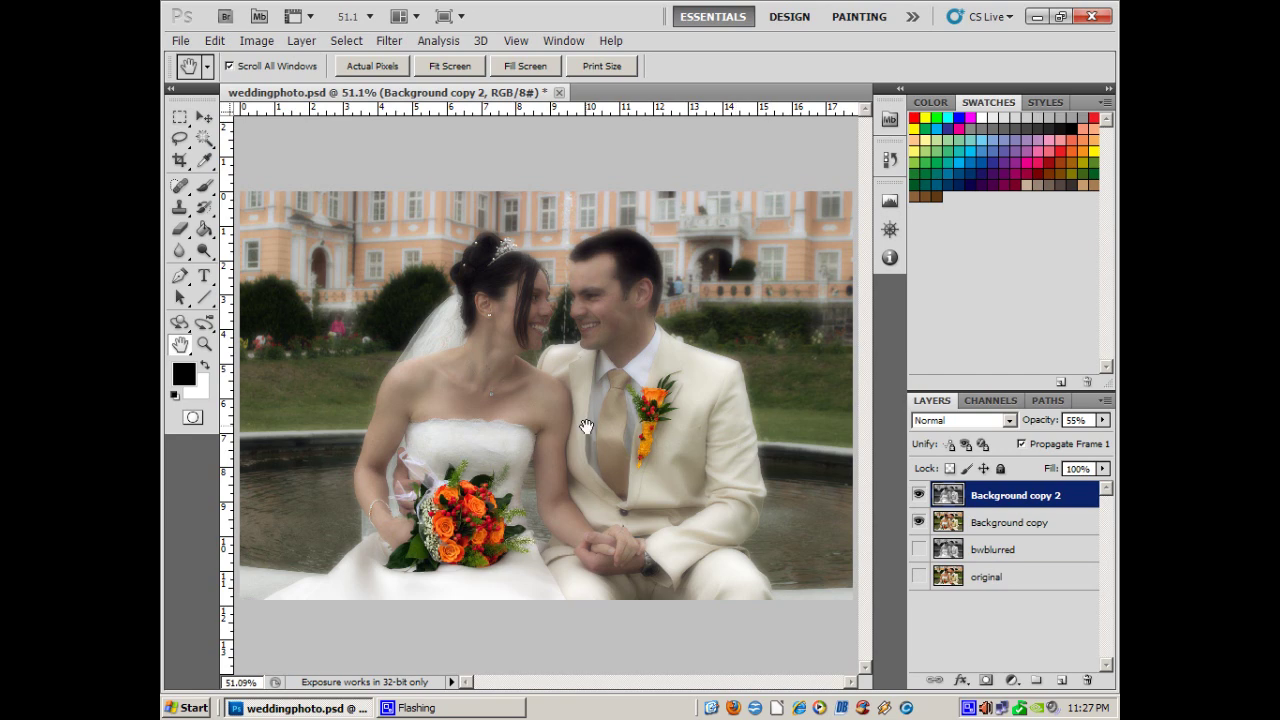
left_click(919, 522)
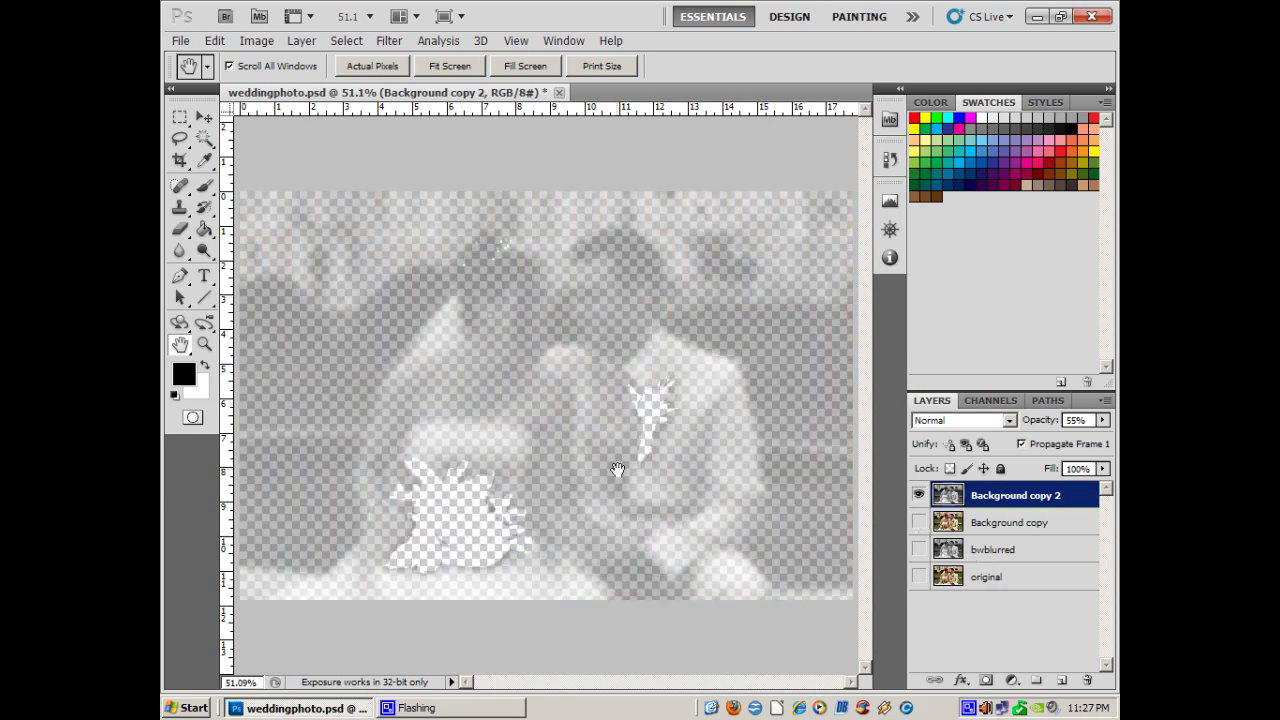
left_click(919, 522)
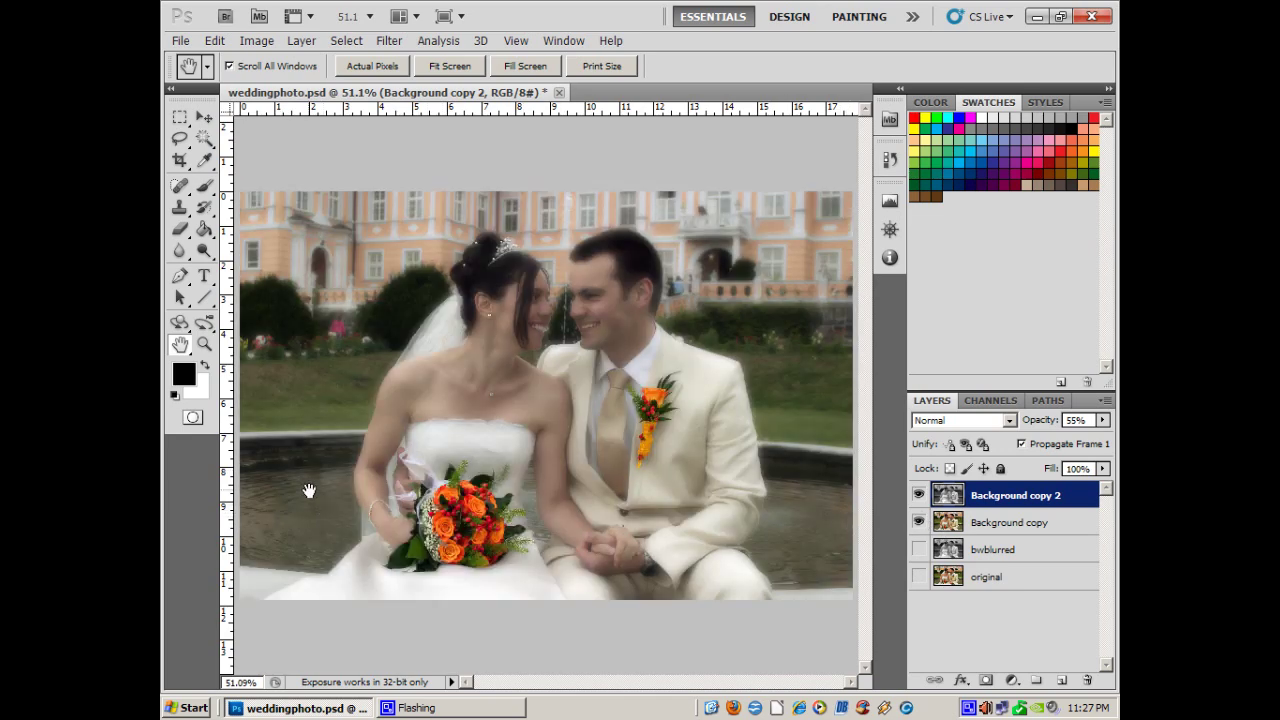
Step: Examine the erased edges around the bride's bouquet and its upper fern sprig up close, then return to the whole image
left_click(204, 343)
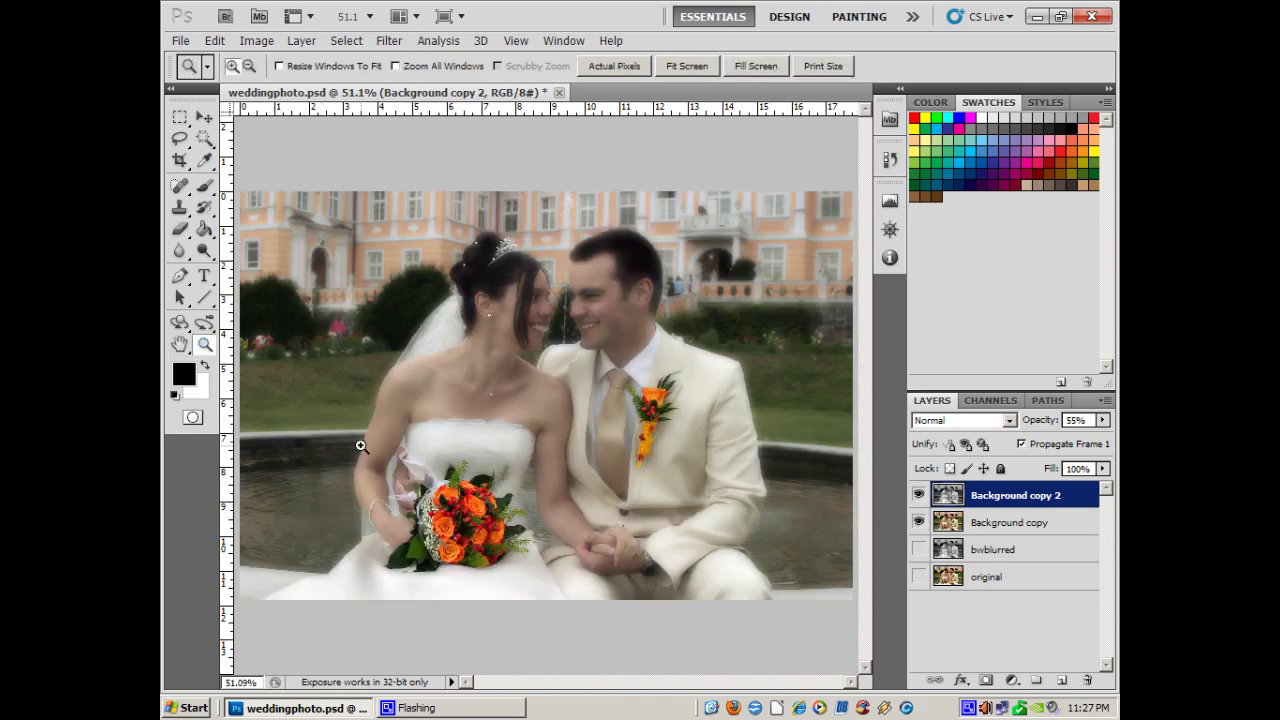
left_click_drag(369, 511, 518, 597)
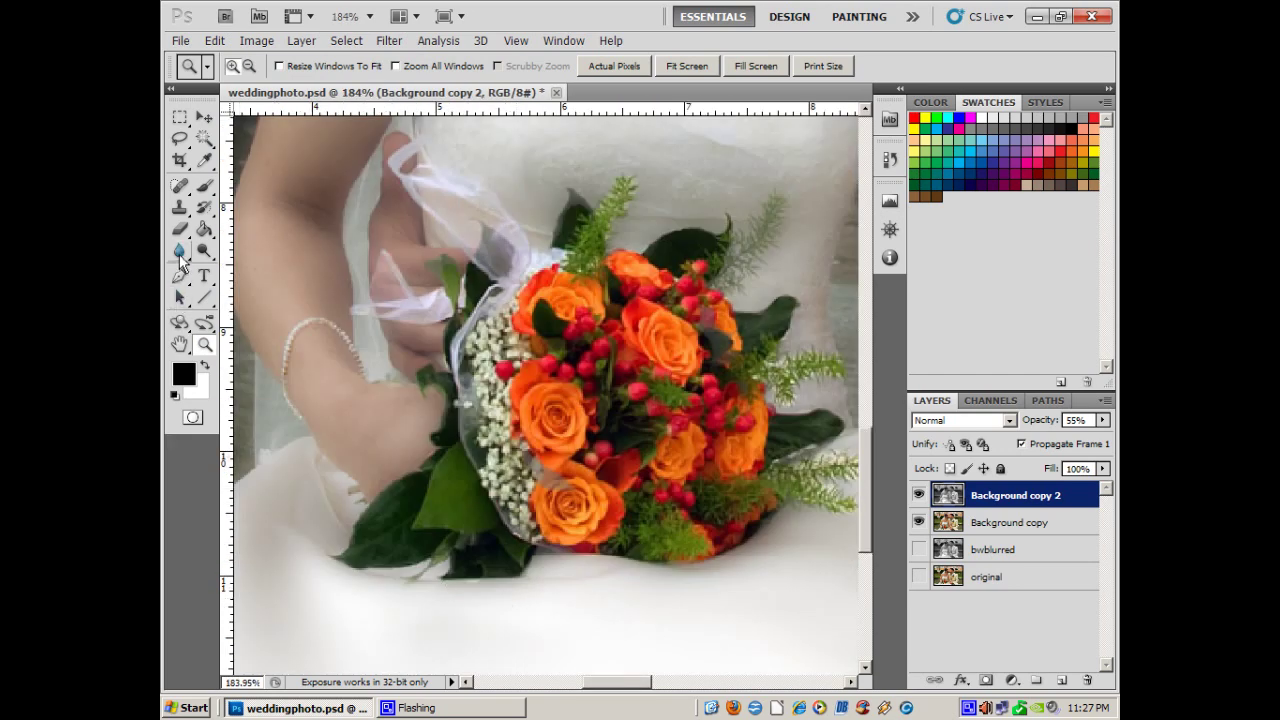
left_click(180, 251)
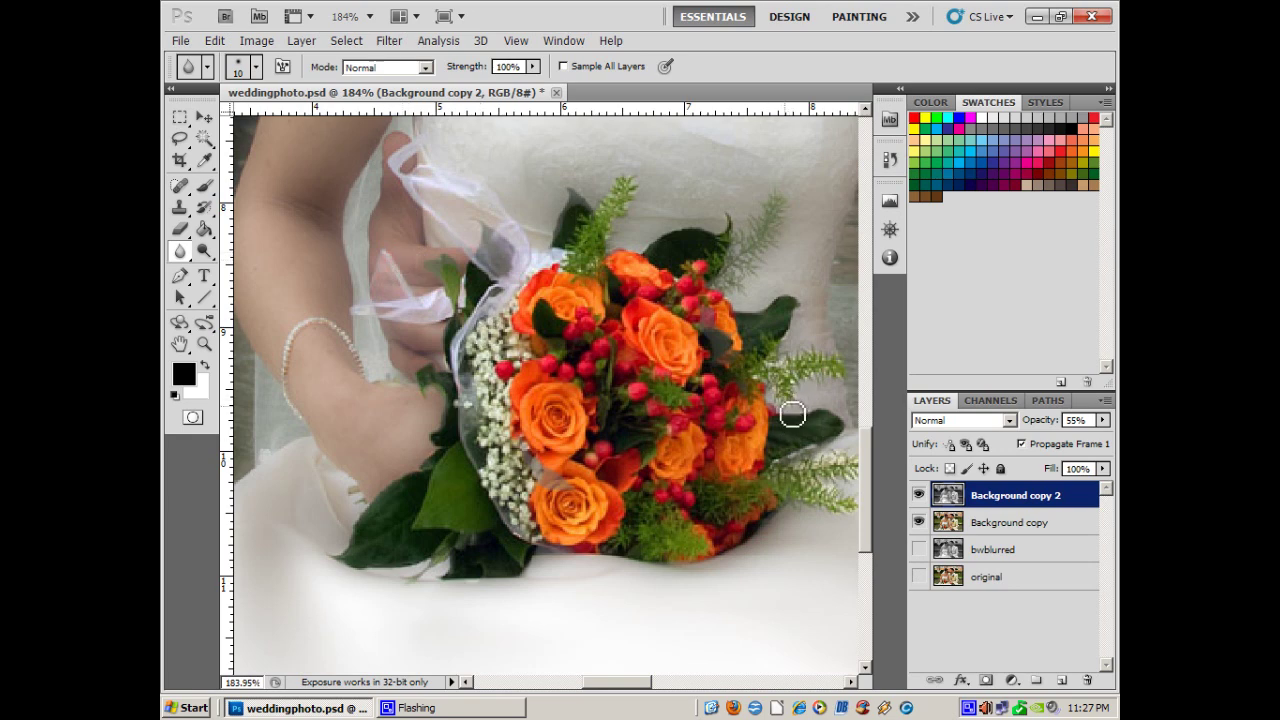
scroll(784, 386, "up", 1)
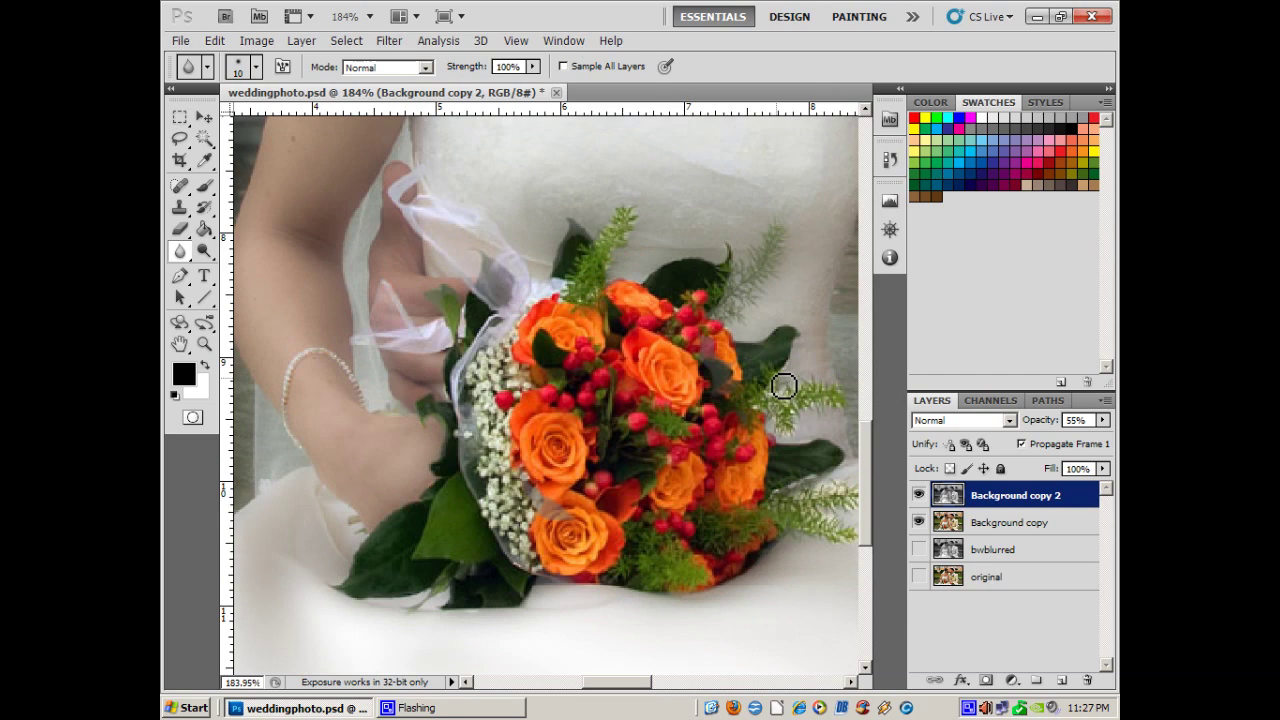
left_click(205, 344)
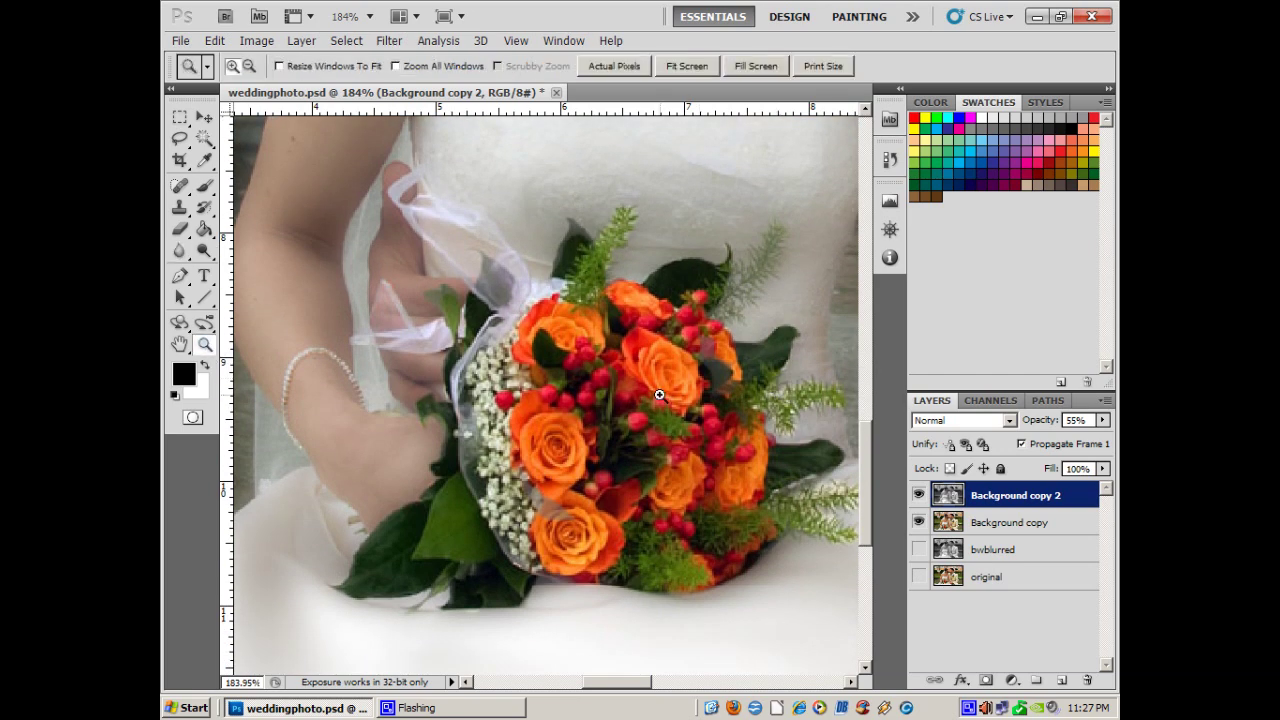
left_click_drag(729, 346, 846, 452)
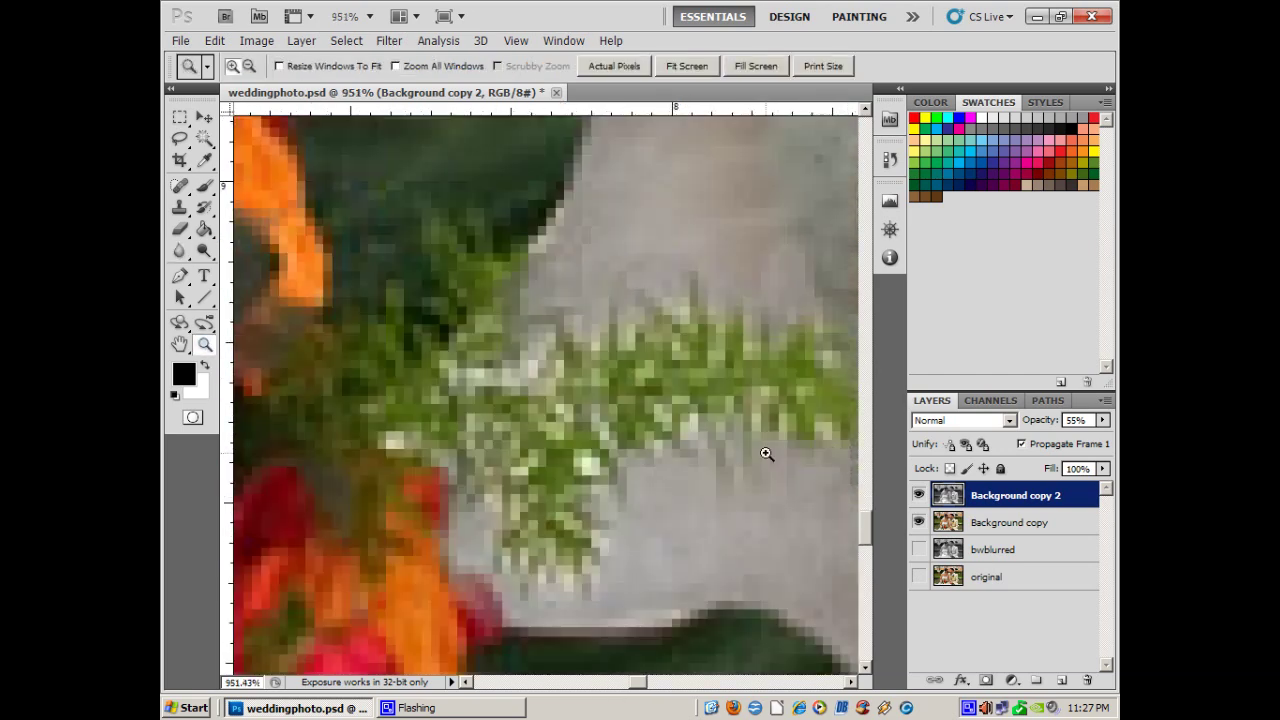
double_click(180, 344)
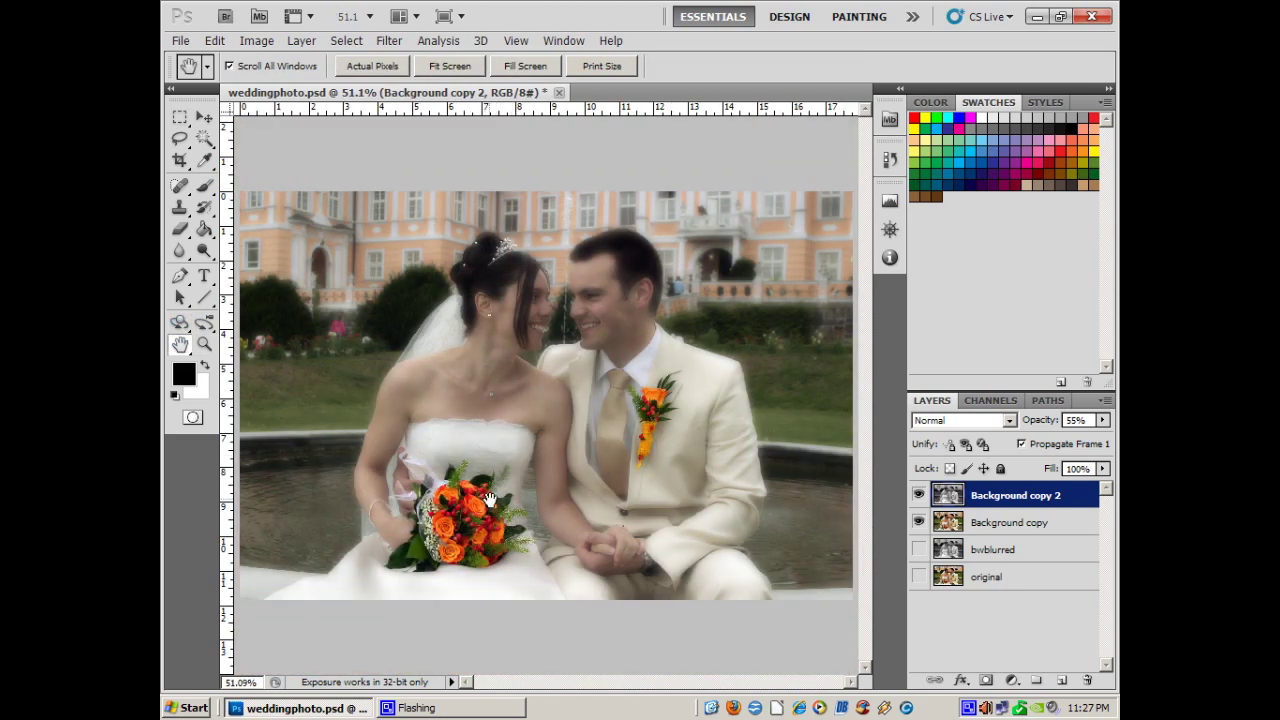
Step: Soften the erased edges around the bouquet's lower fern sprigs on the blurred layer with a 10-pixel Blur tool
left_click(204, 344)
left_click_drag(481, 507, 550, 569)
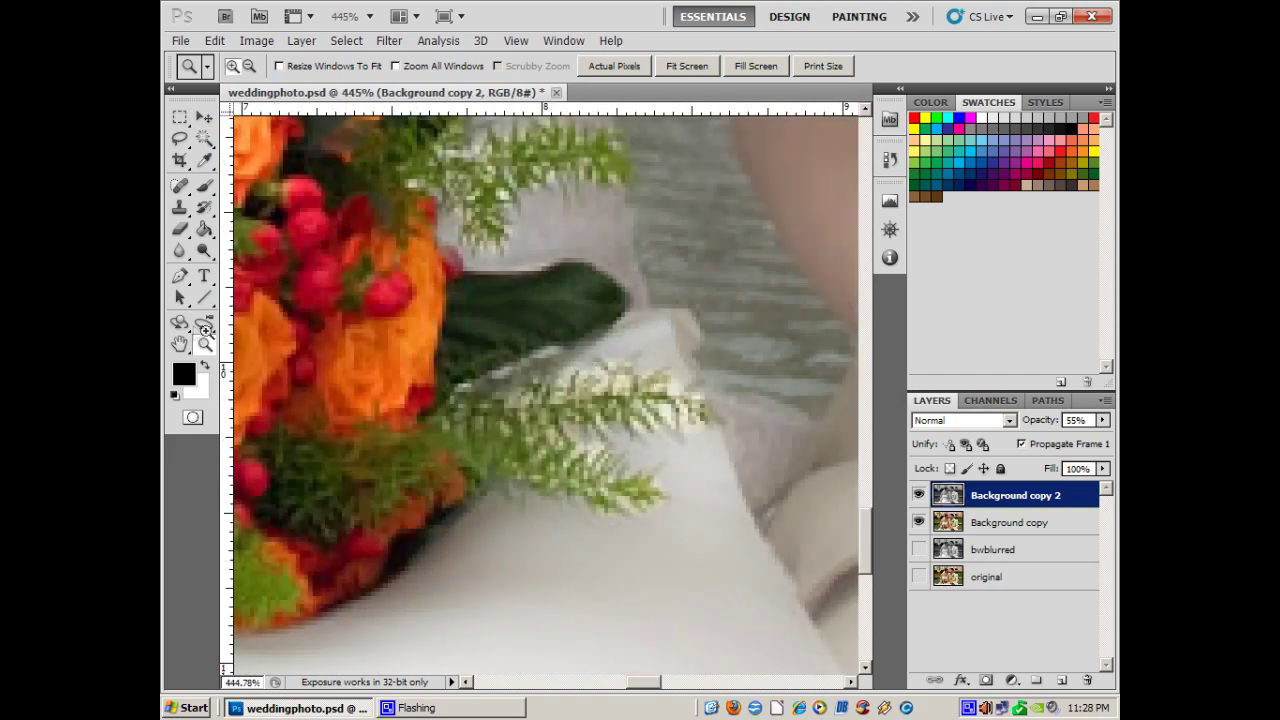
left_click(180, 251)
mouse_move(634, 414)
left_mouse_down()
mouse_move(690, 420)
mouse_move(672, 424)
mouse_move(673, 379)
mouse_move(579, 372)
mouse_move(641, 367)
mouse_move(598, 373)
left_mouse_up()
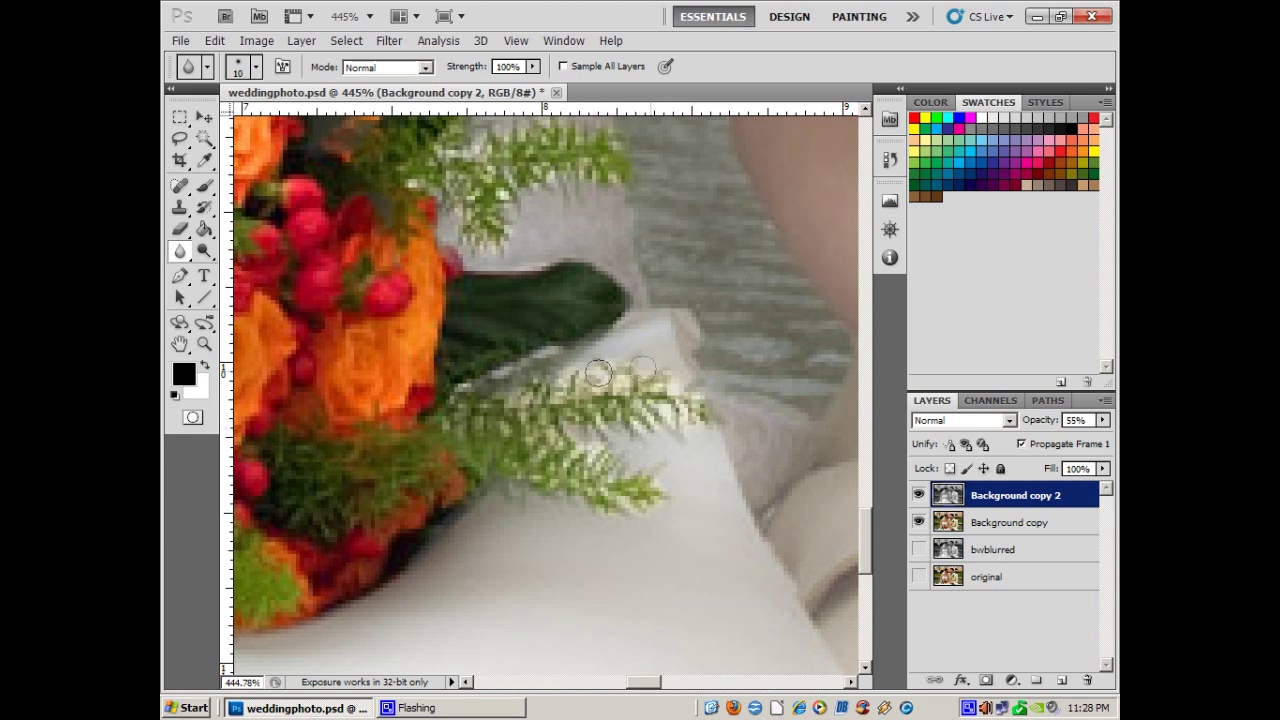
mouse_move(611, 477)
left_mouse_down()
mouse_move(593, 455)
mouse_move(643, 485)
mouse_move(622, 507)
left_mouse_up()
scroll(490, 260, "up", 3)
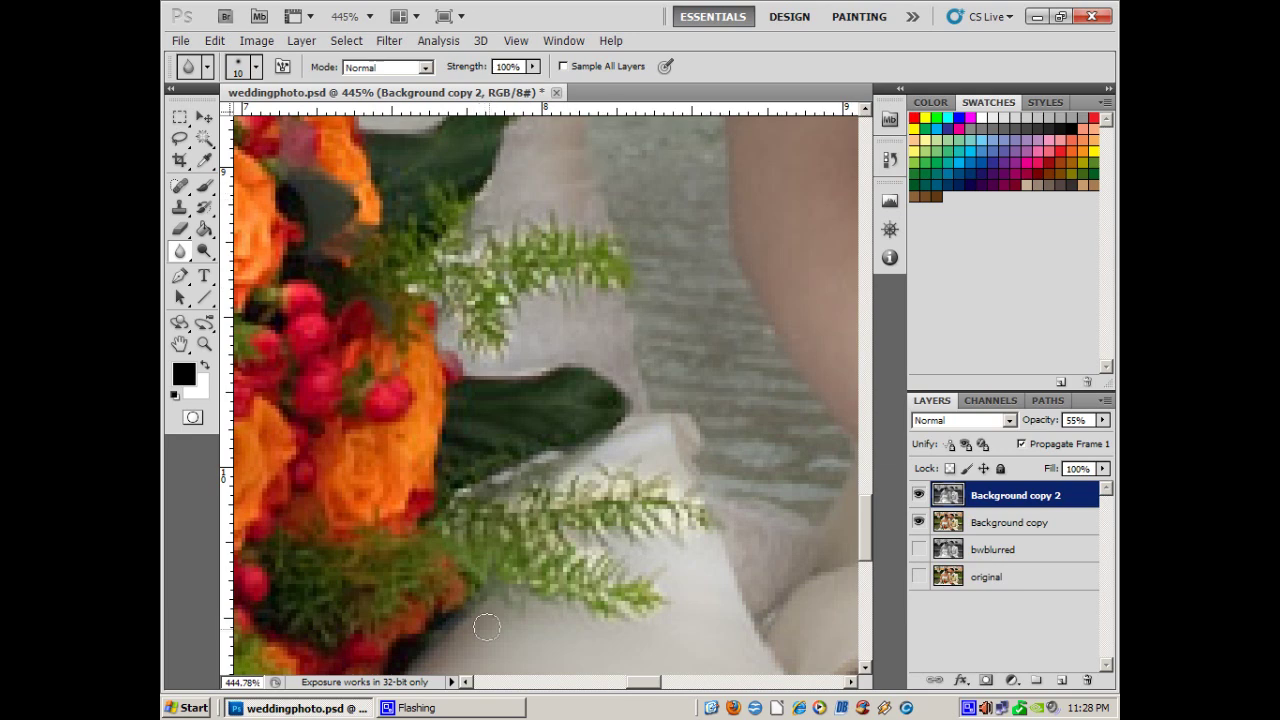
scroll(649, 551, "down", 1)
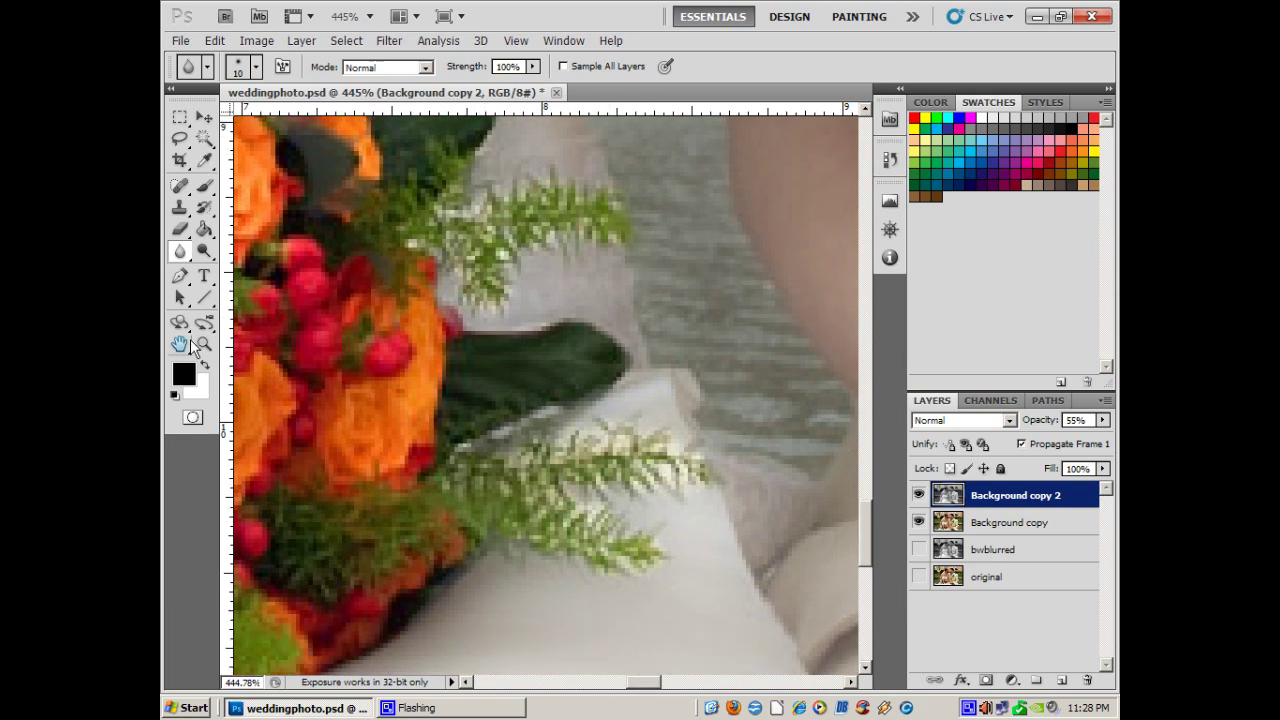
double_click(182, 346)
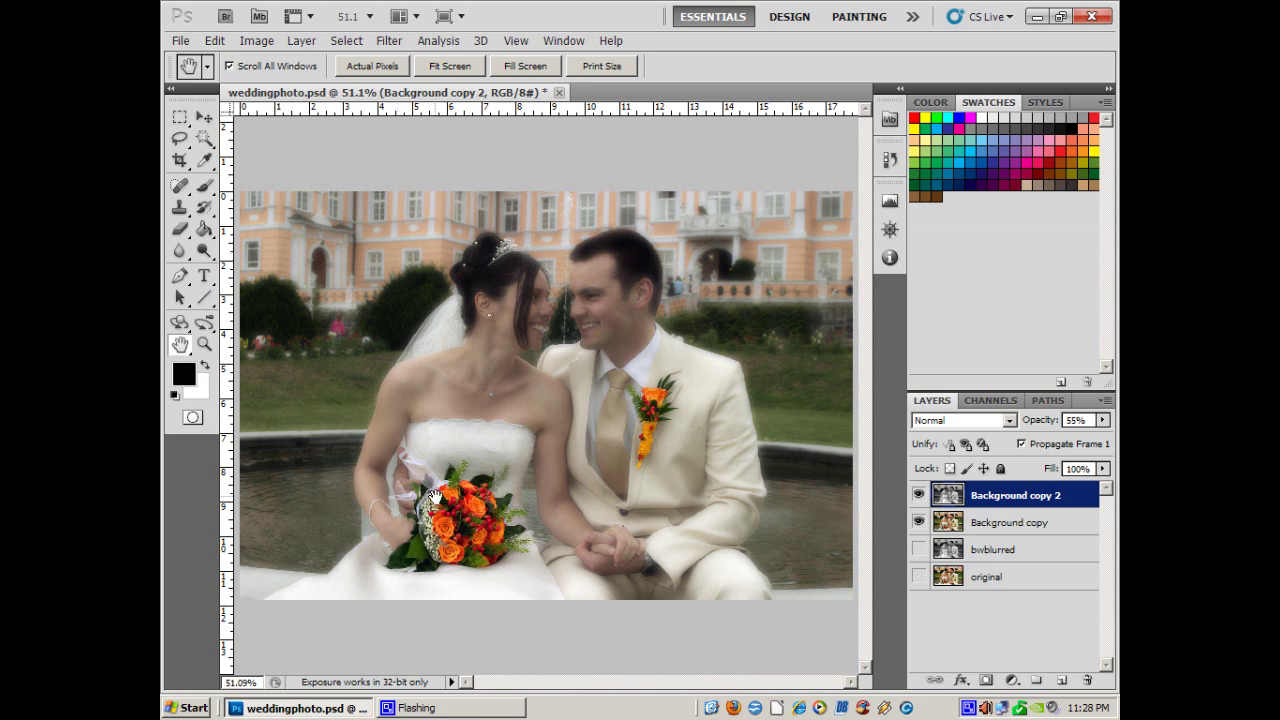
Step: Compare the original layer alone with the finished effect, leaving only Background copy and Background copy 2 visible
left_click(918, 495)
left_click(918, 522)
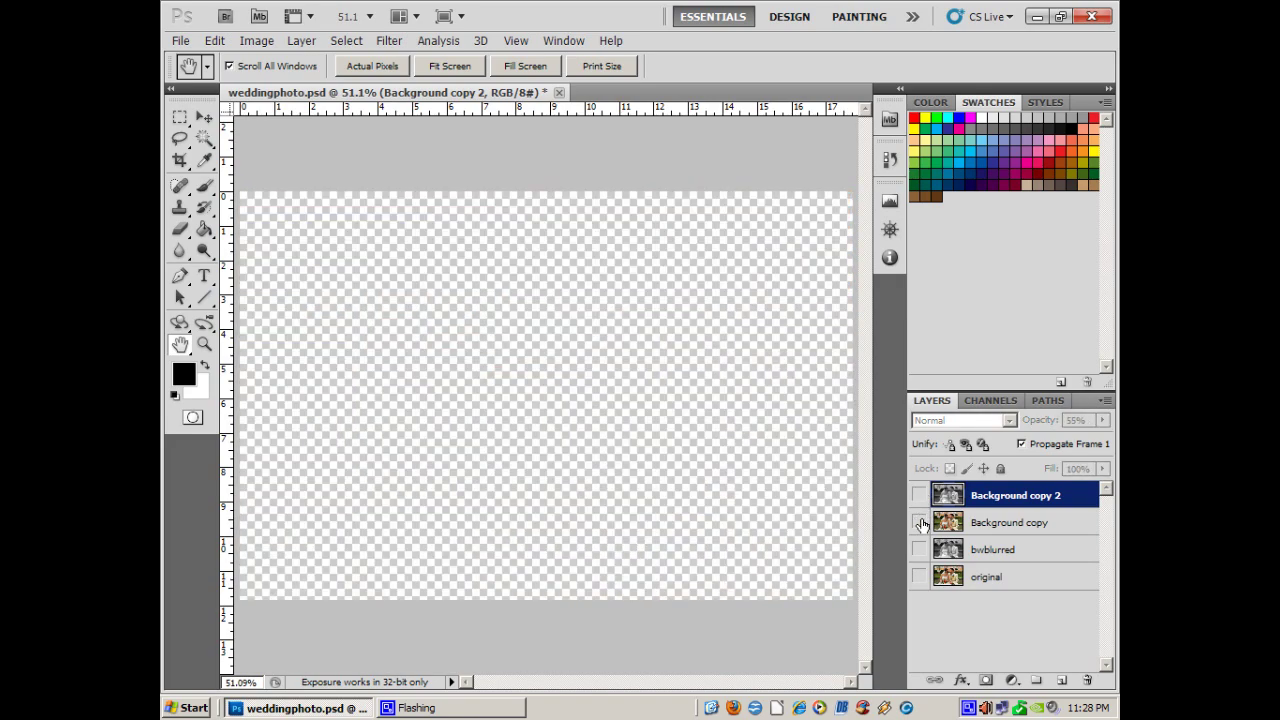
left_click(918, 577)
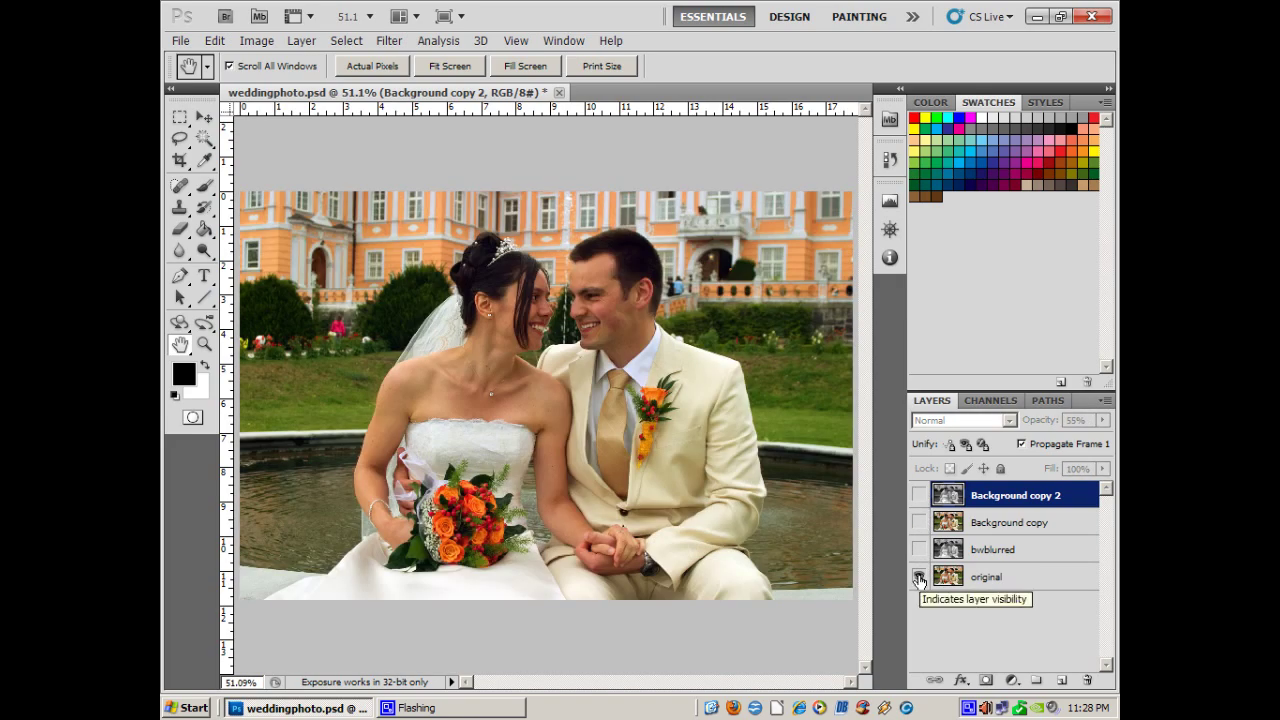
left_click(918, 577)
left_click(918, 522)
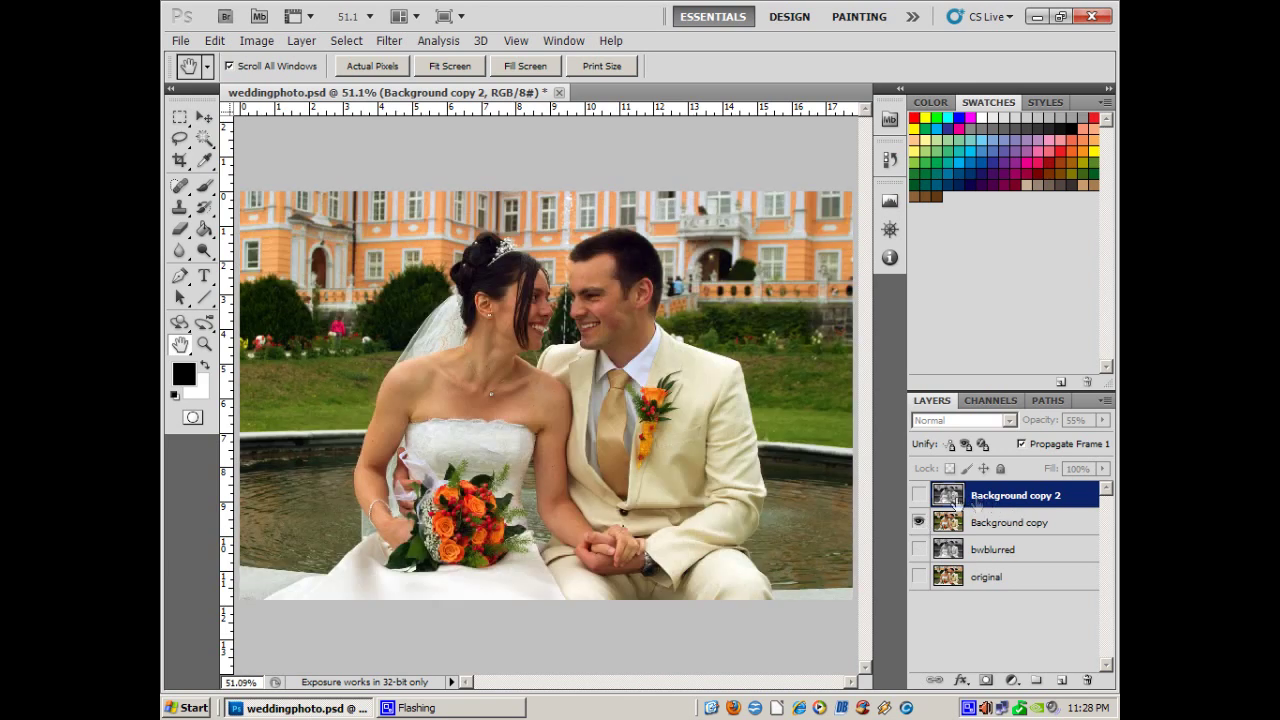
left_click(919, 494)
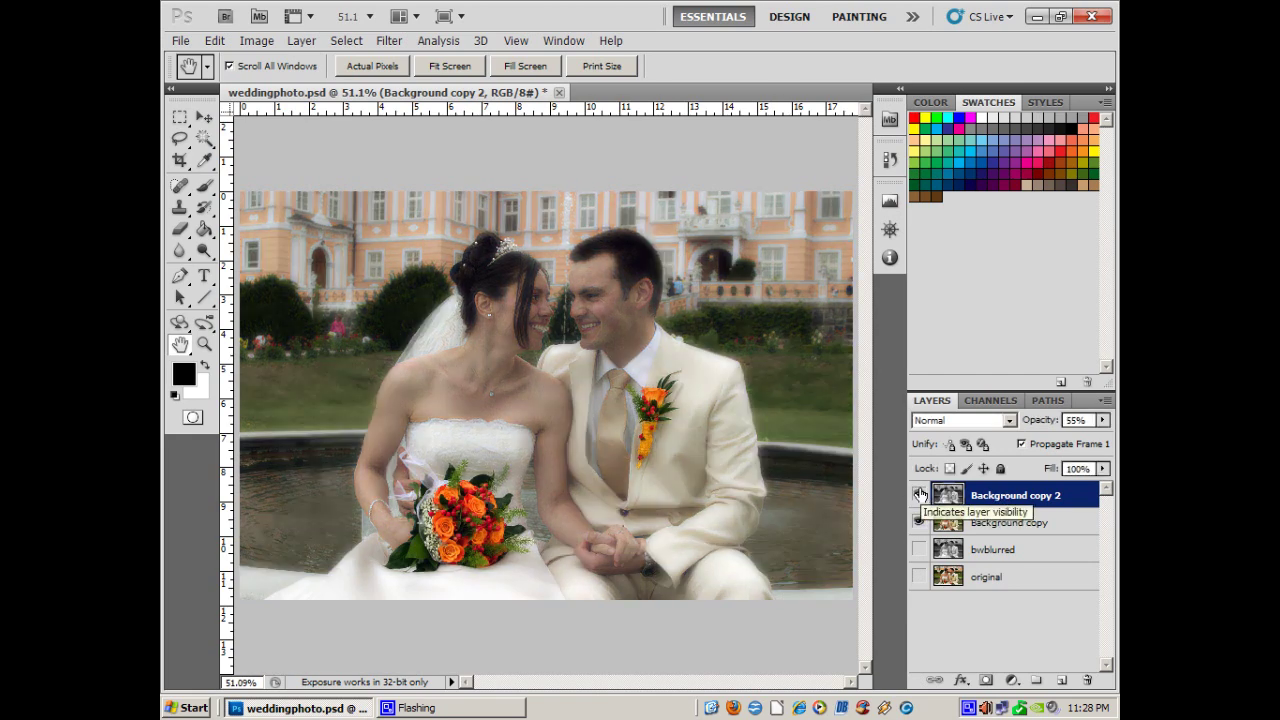